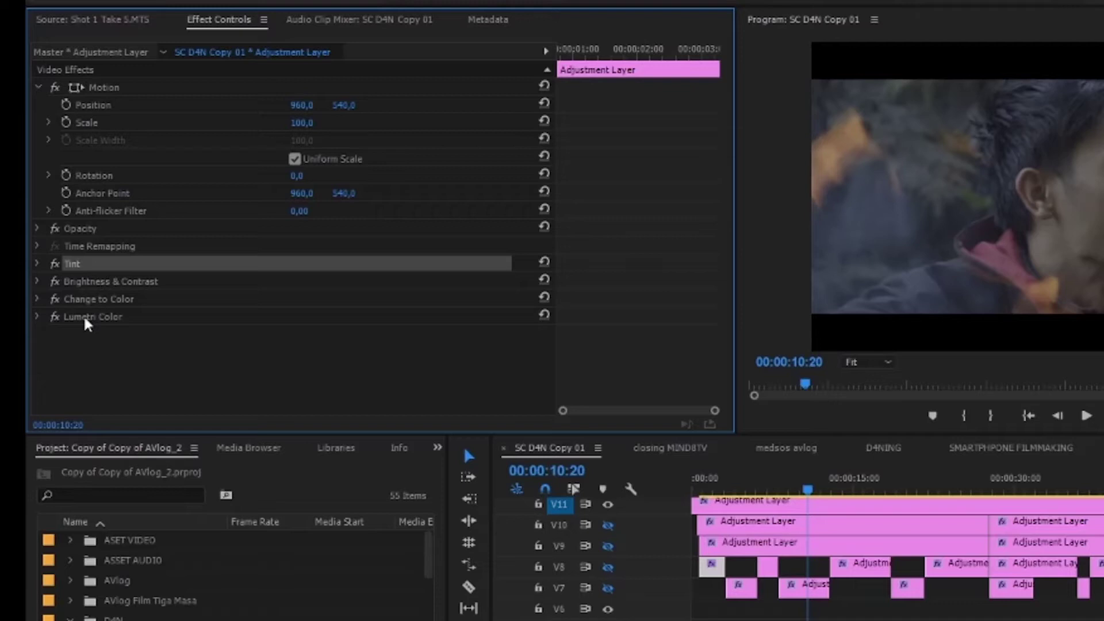
- Show the Lumetri Color effect on the first V10 adjustment layer and move the playhead to 00:00:02:03
click(84, 318)
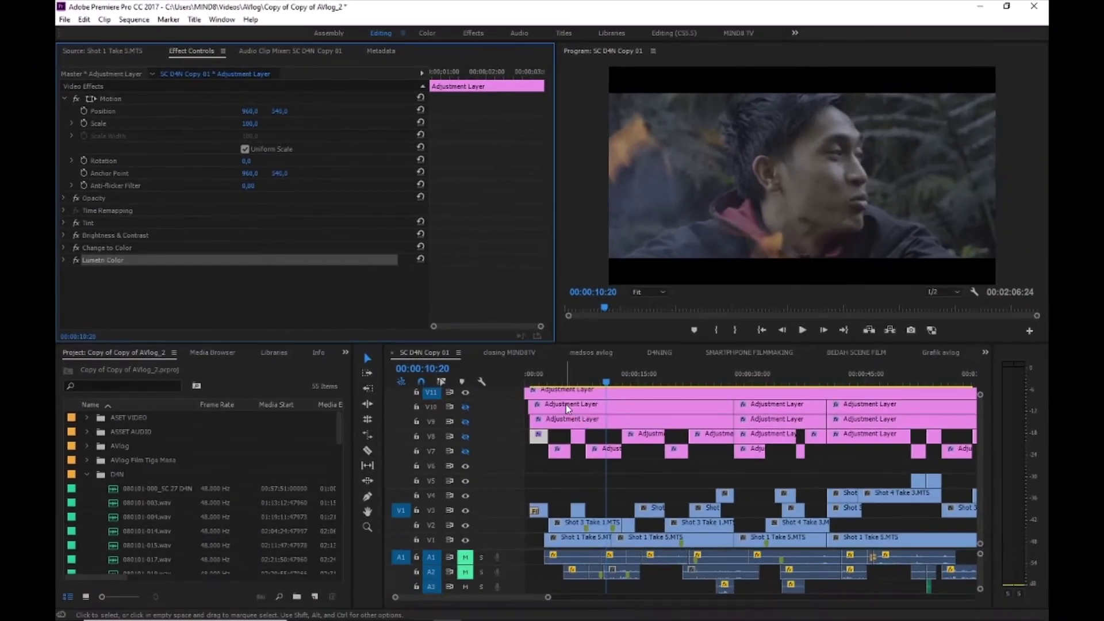
click(583, 417)
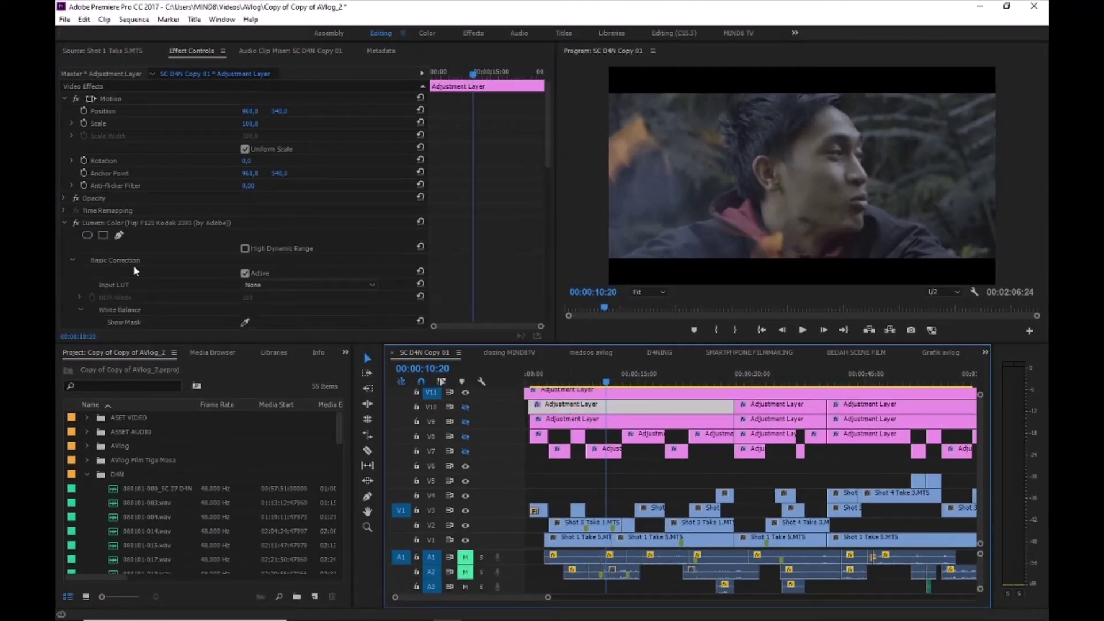
click(573, 381)
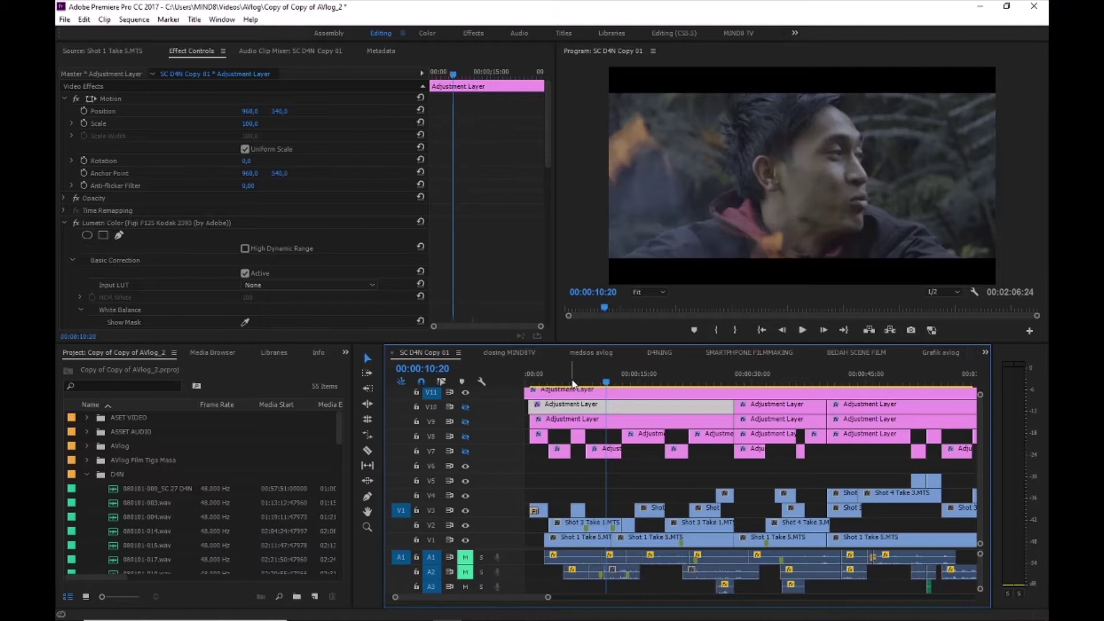
drag(608, 383, 541, 393)
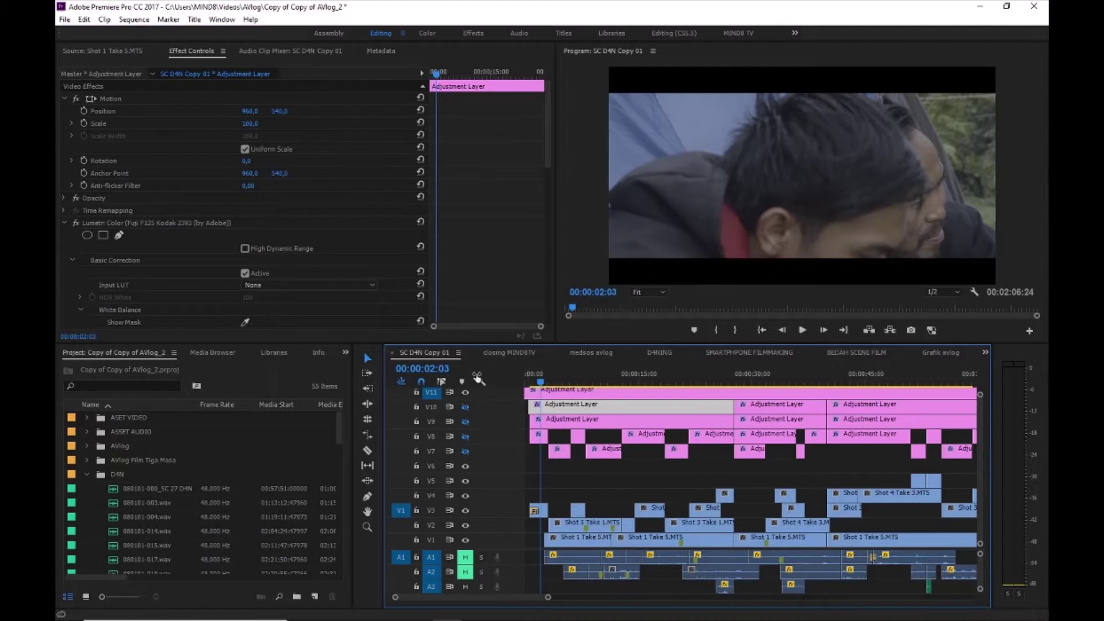
- Switch the output of the V10, V9 and V8 adjustment tracks on and off to compare the grade, then move the playhead to 00:00:13:11
click(466, 407)
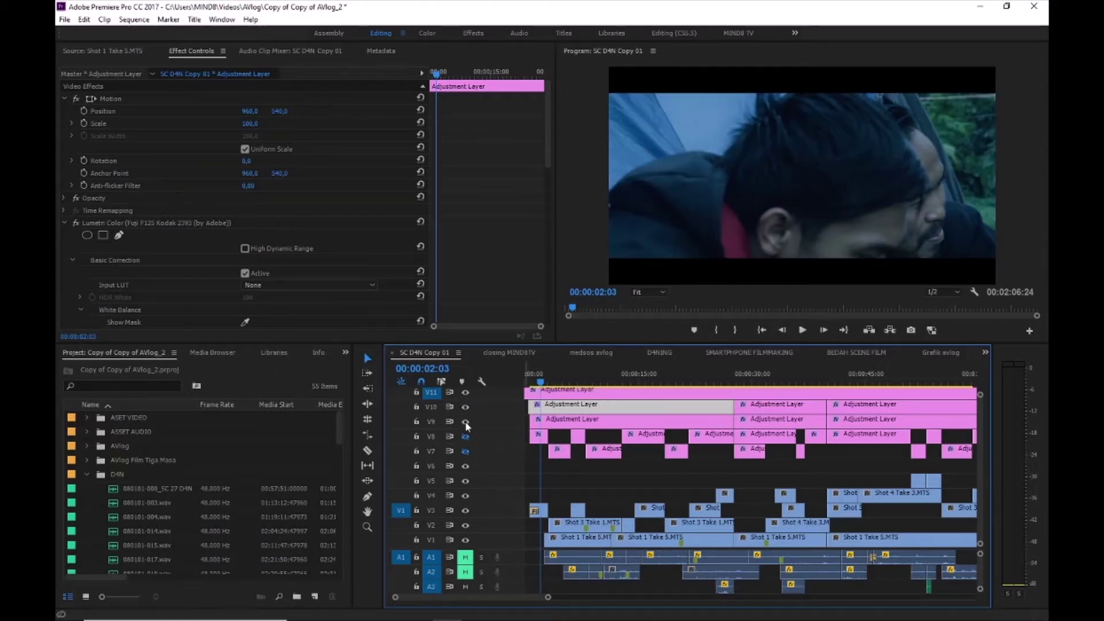
click(465, 422)
click(465, 422)
click(465, 407)
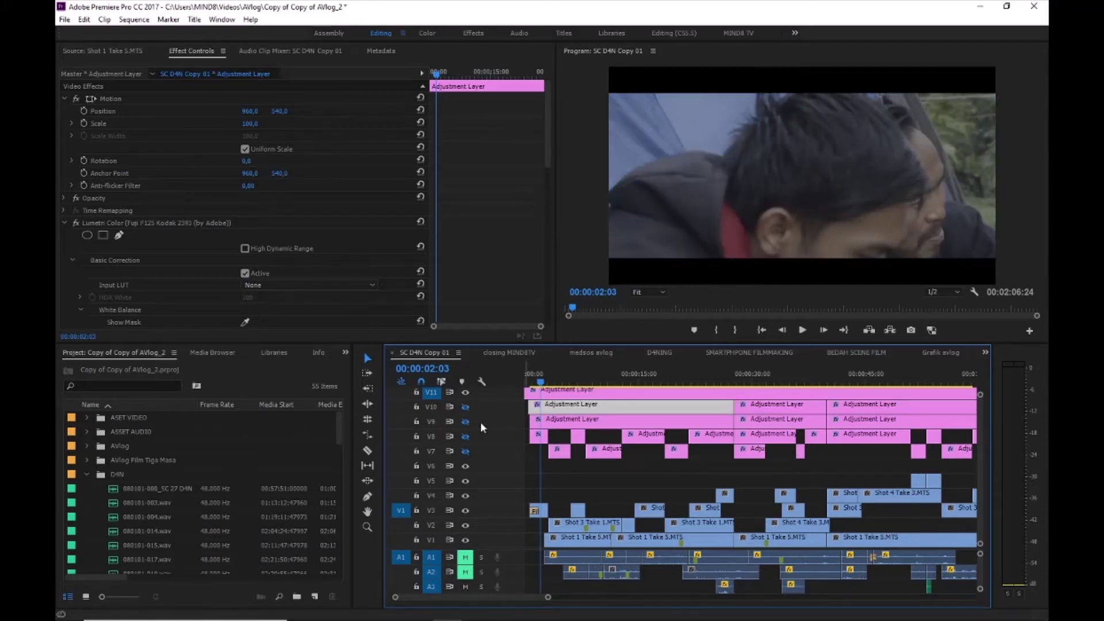
click(465, 422)
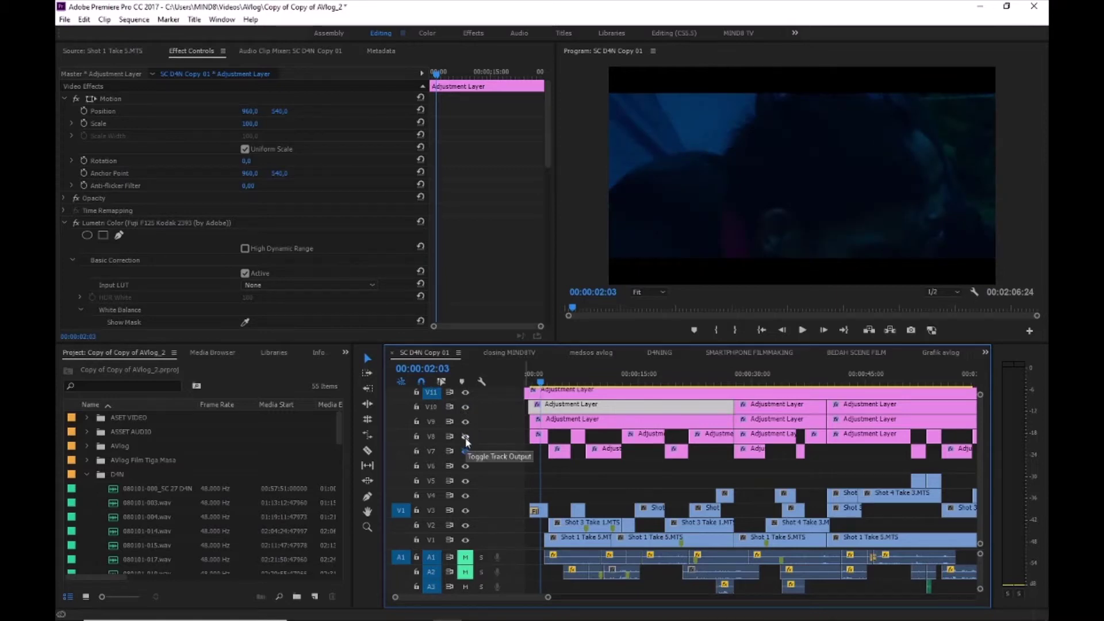
drag(543, 390, 644, 389)
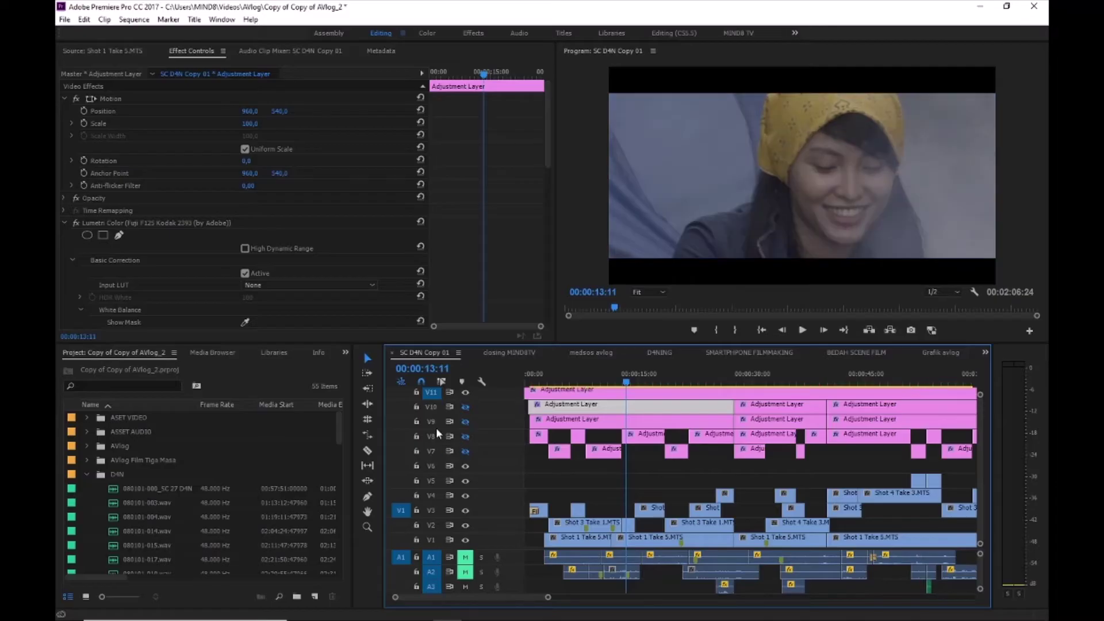
right_click(96, 497)
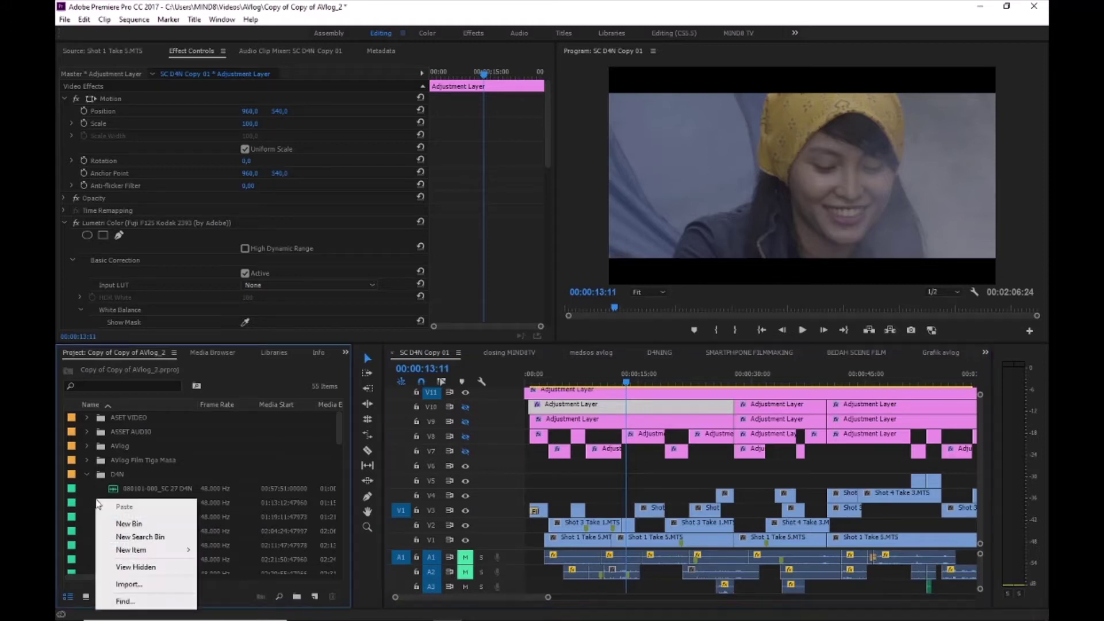
mouse_move(128, 551)
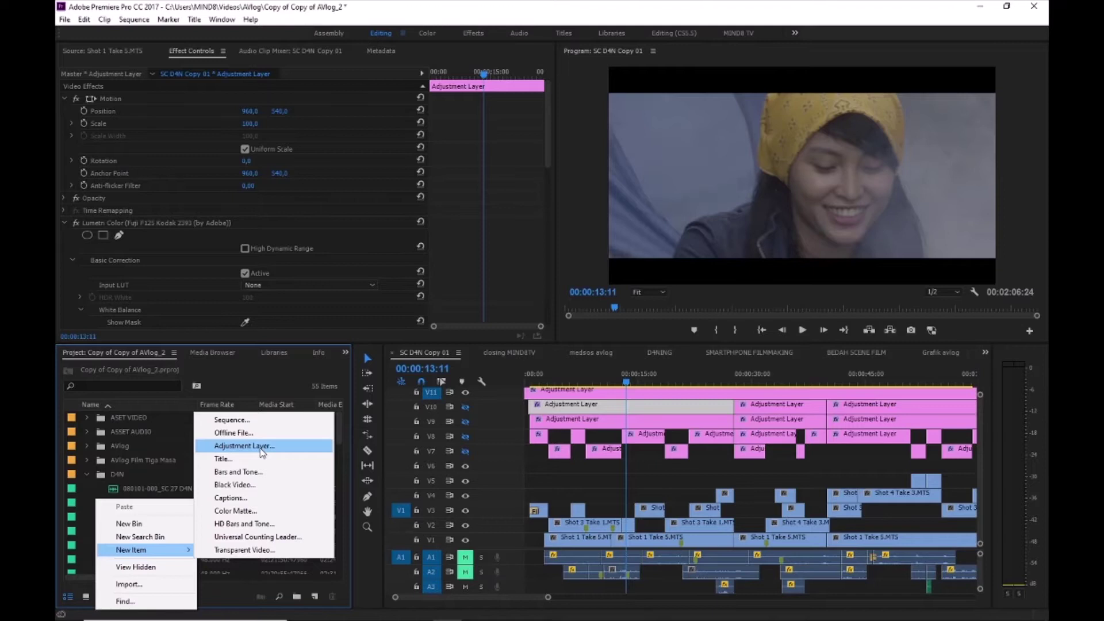
click(262, 450)
click(583, 362)
scroll(127, 483, down, 2)
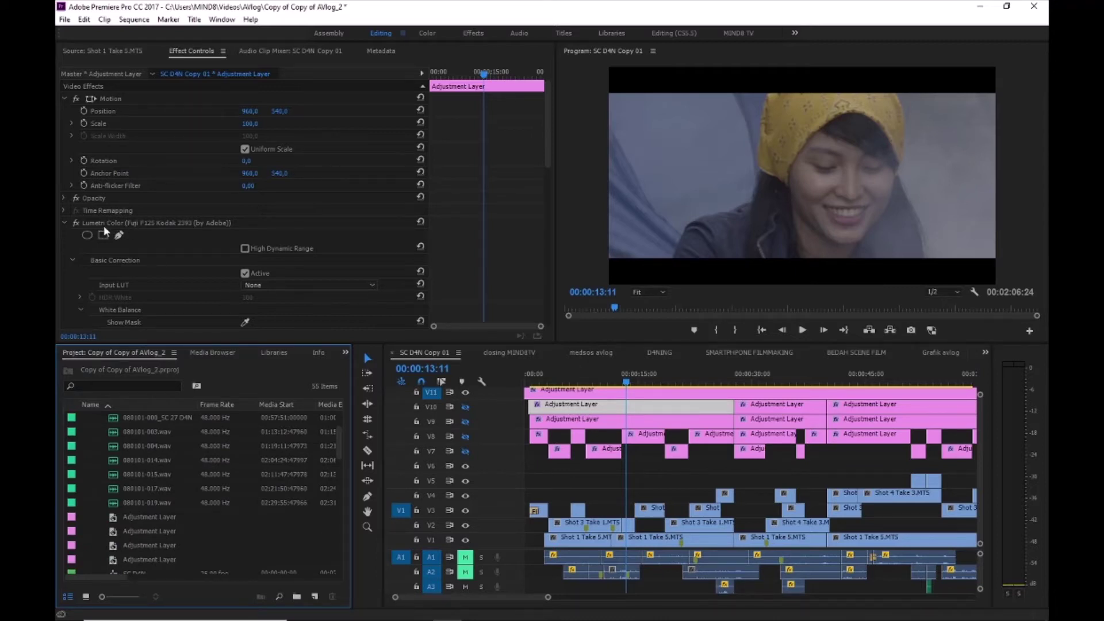
- Collapse and reopen Lumetri Color on the V10 adjustment layer, then inspect the effects of the first Shot 3 Take 1.MTS clip on V2
click(65, 223)
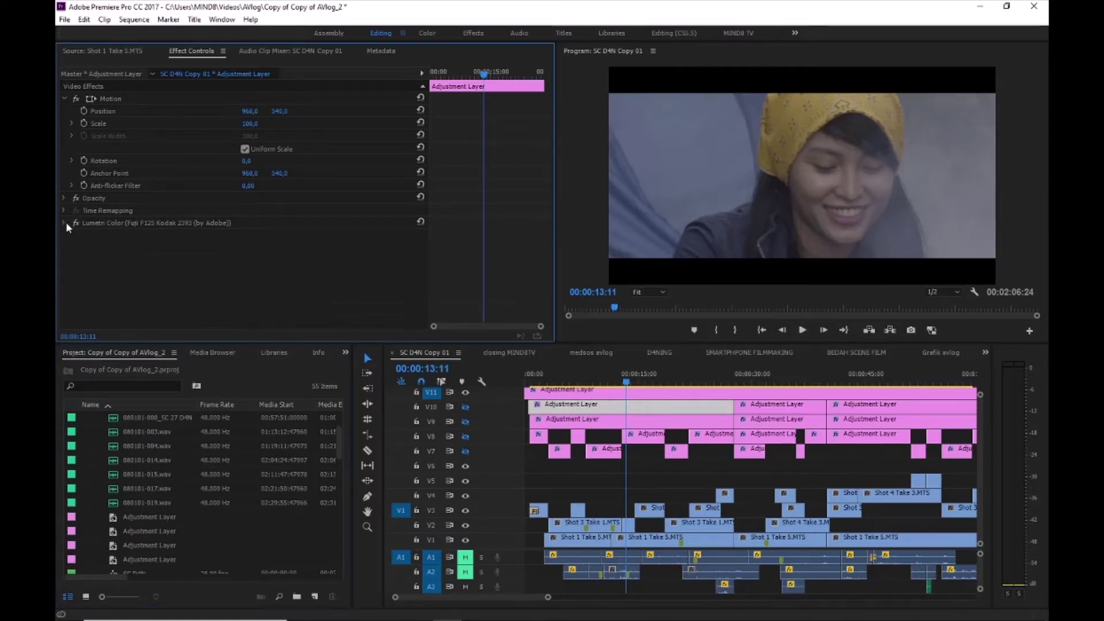
click(100, 225)
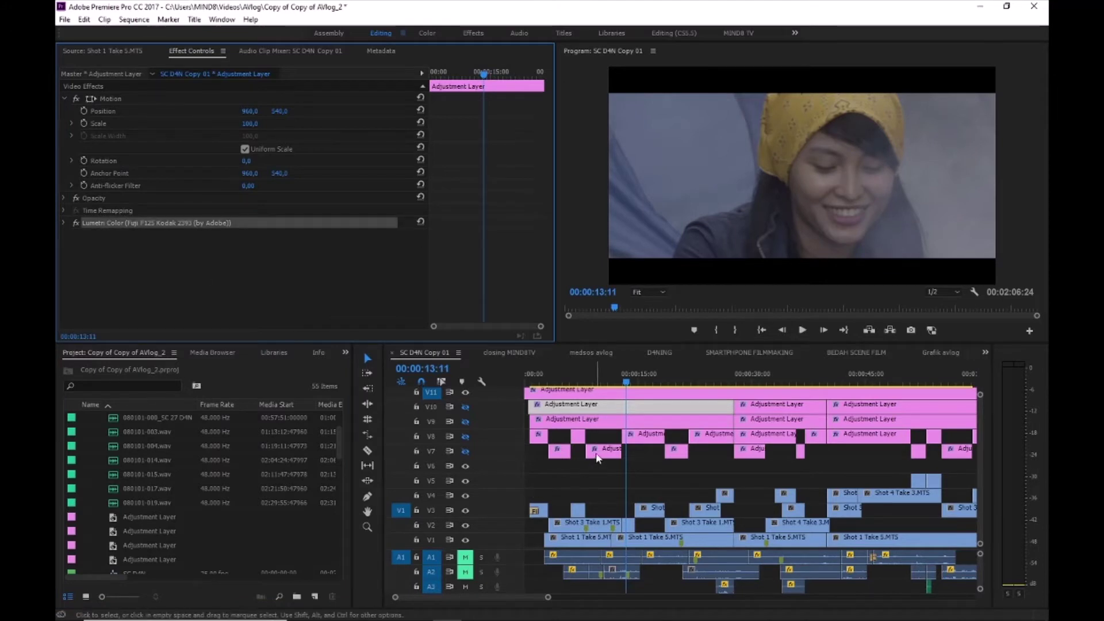
click(64, 224)
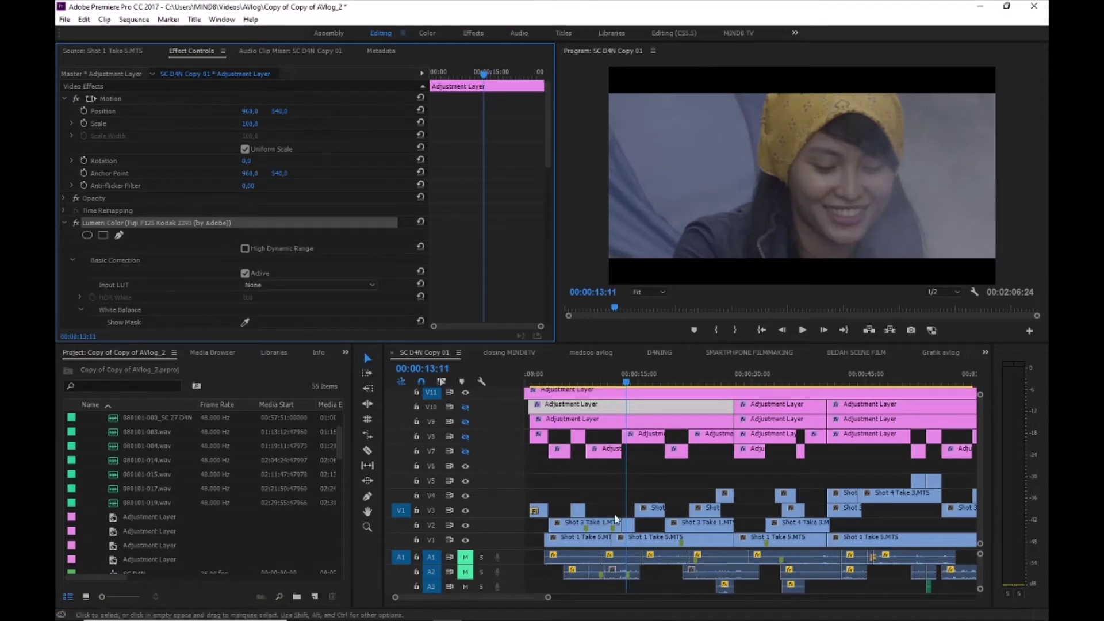
click(601, 519)
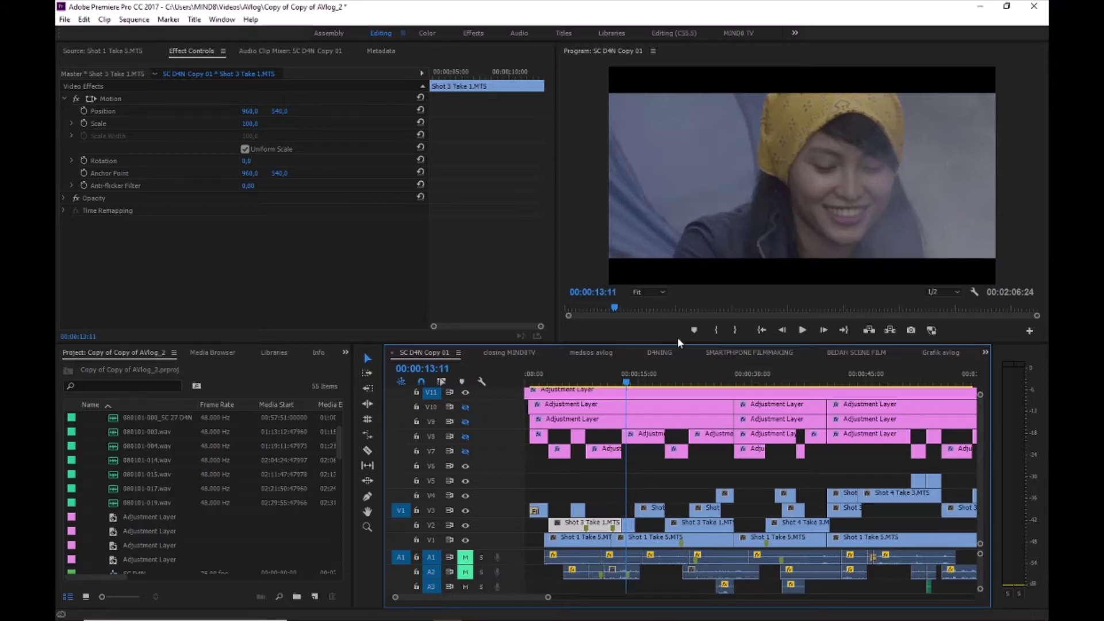
- Review the white balance, tone and saturation settings in Lumetri's Basic Correction on the first V10 adjustment layer
click(633, 408)
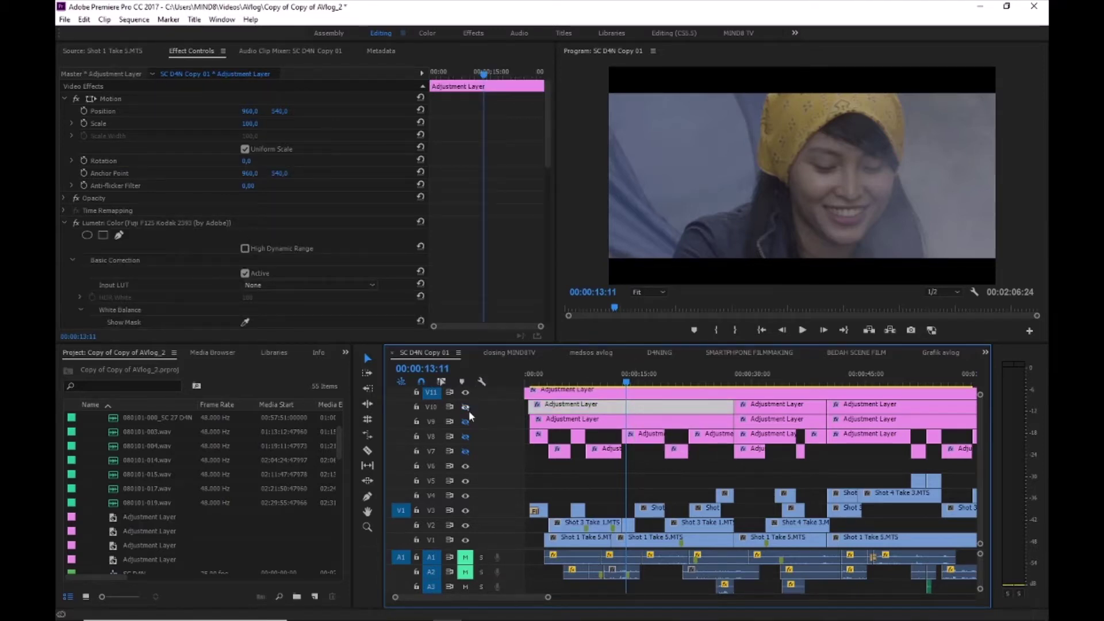
click(133, 263)
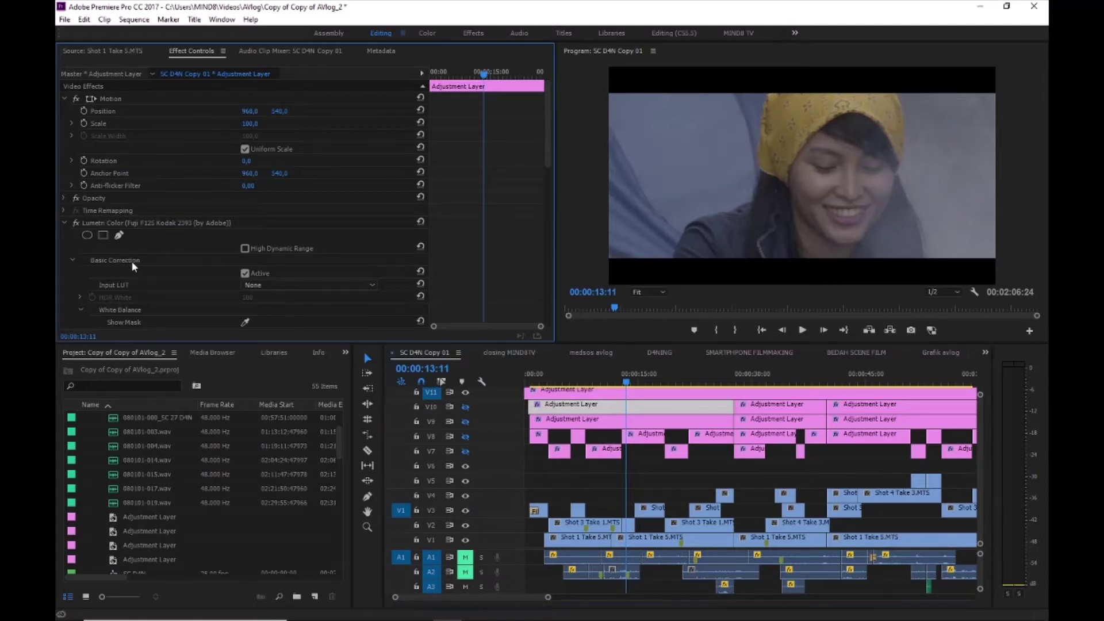
scroll(82, 257, down, 3)
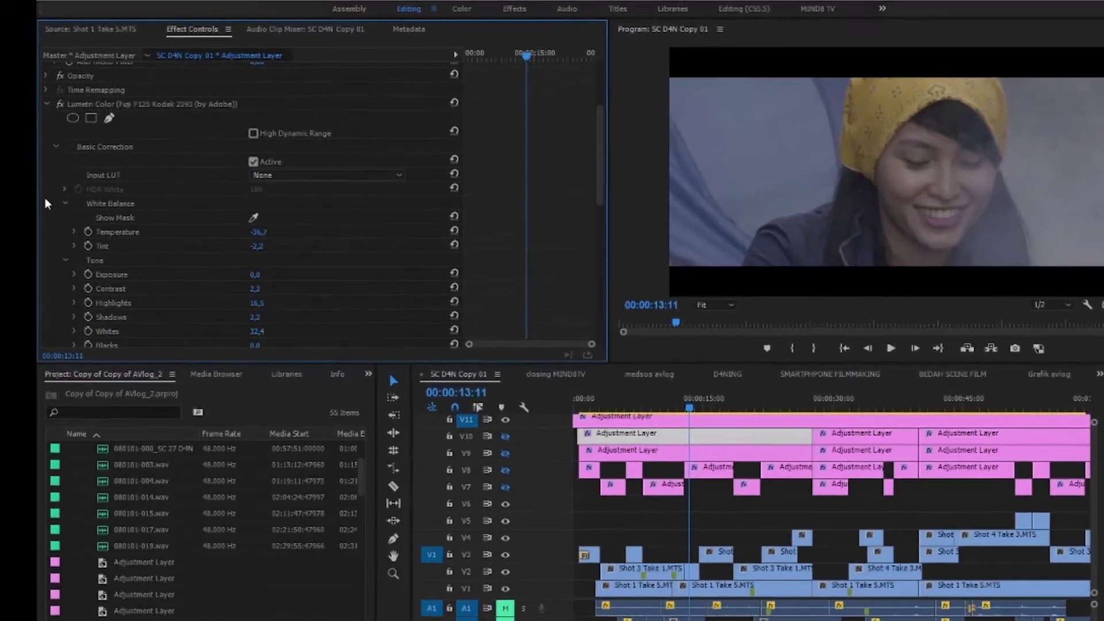
scroll(46, 203, down, 2)
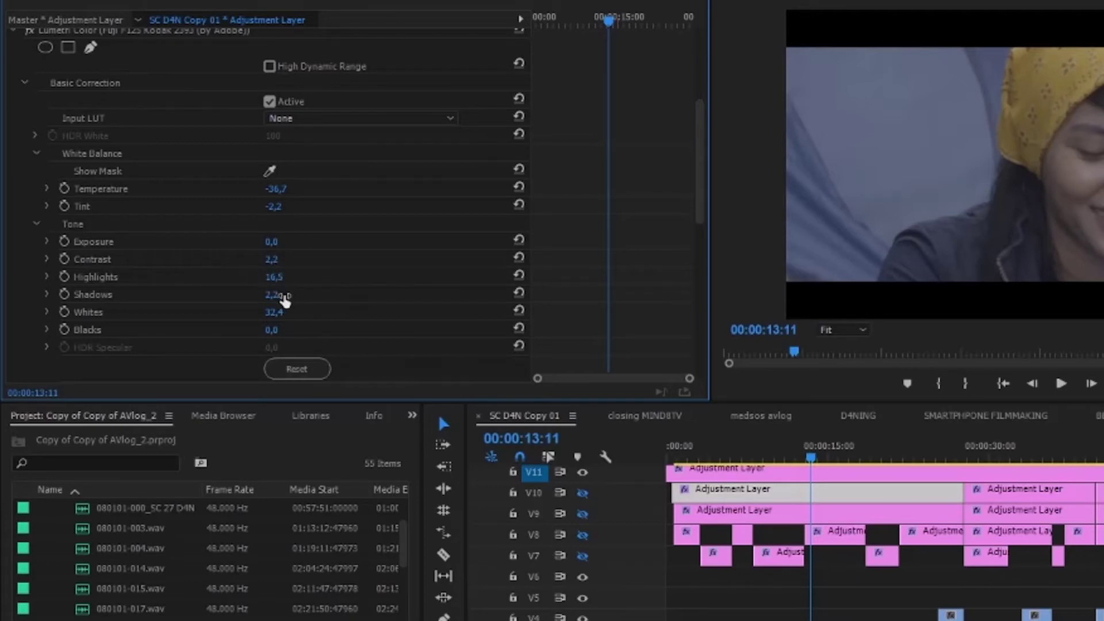
drag(264, 298, 292, 297)
scroll(602, 211, down, 6)
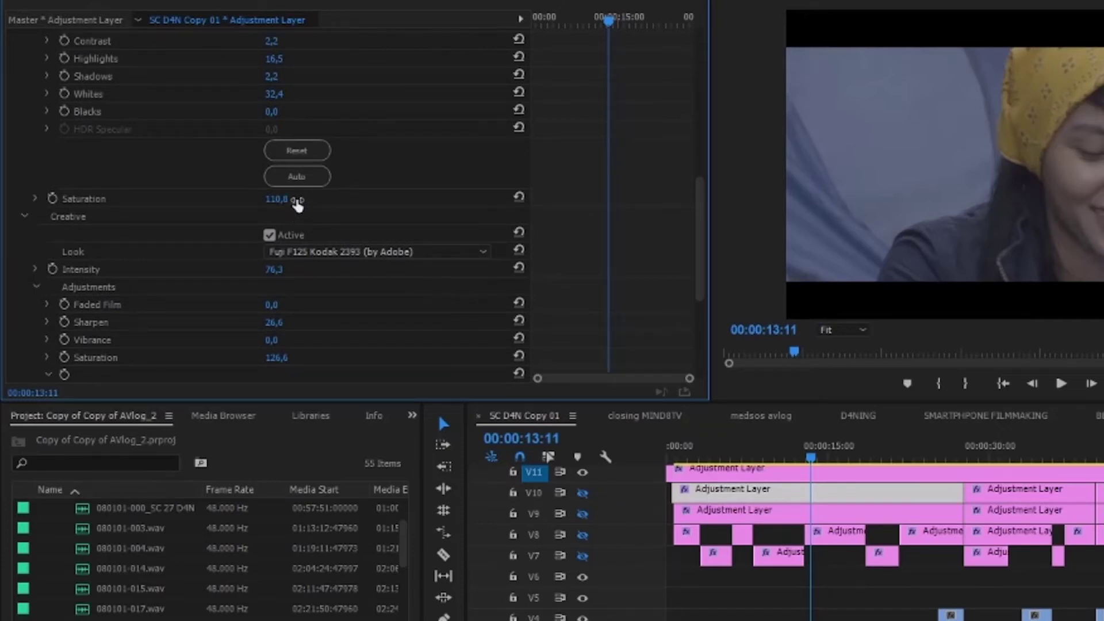
- Review Lumetri's Creative settings with the Fuji F125 Kodak 2393 (by Adobe) look, then preview the grade by toggling V10's output on and off
click(25, 217)
click(27, 281)
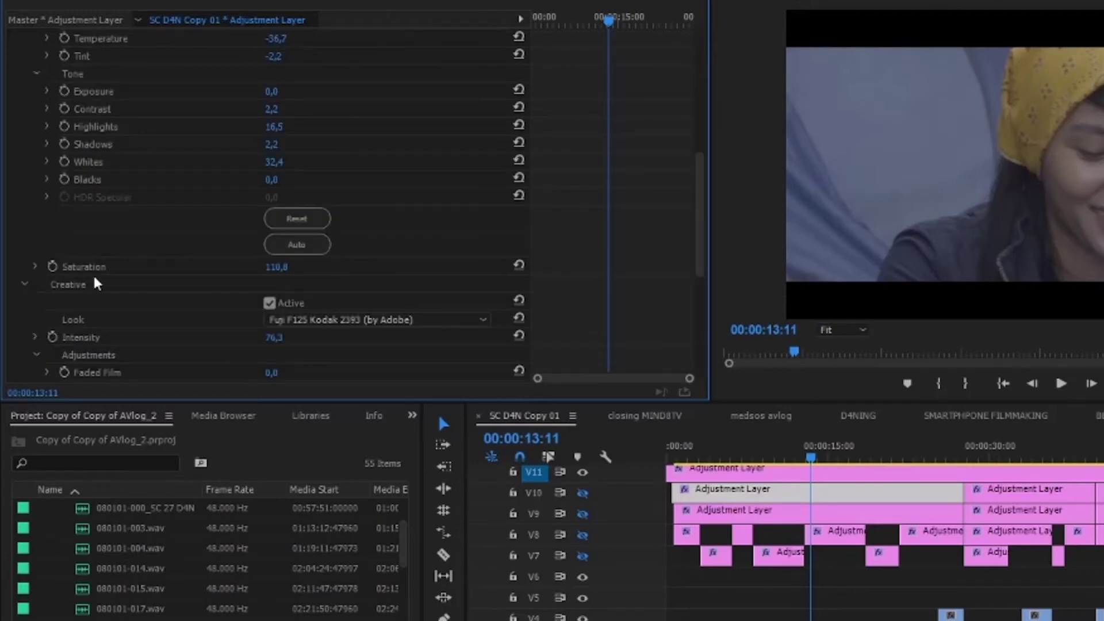
scroll(633, 199, down, 5)
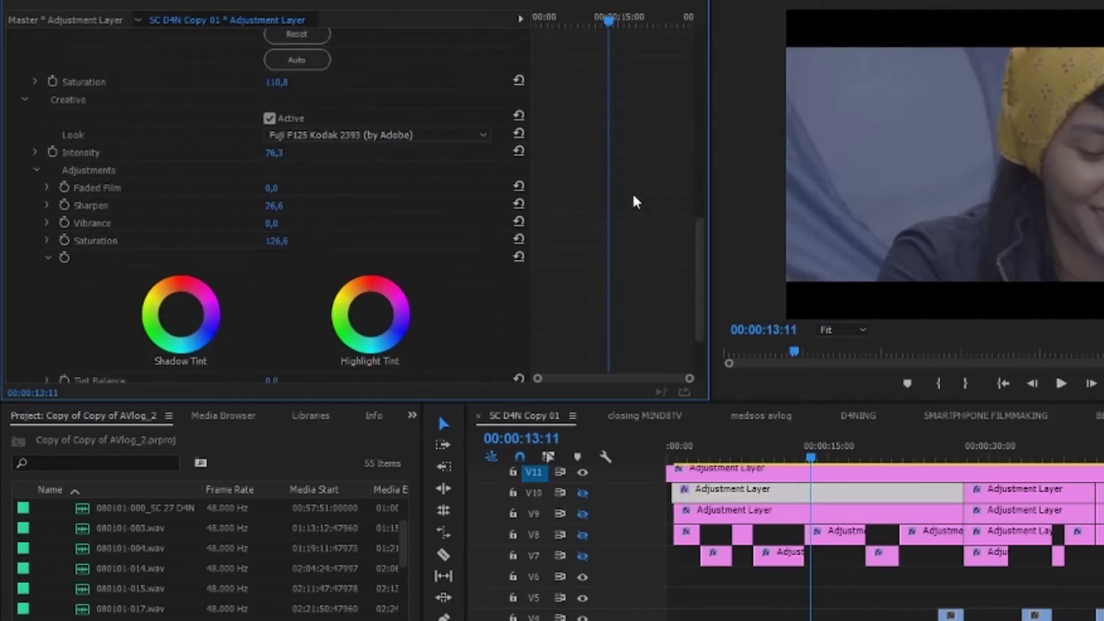
click(322, 135)
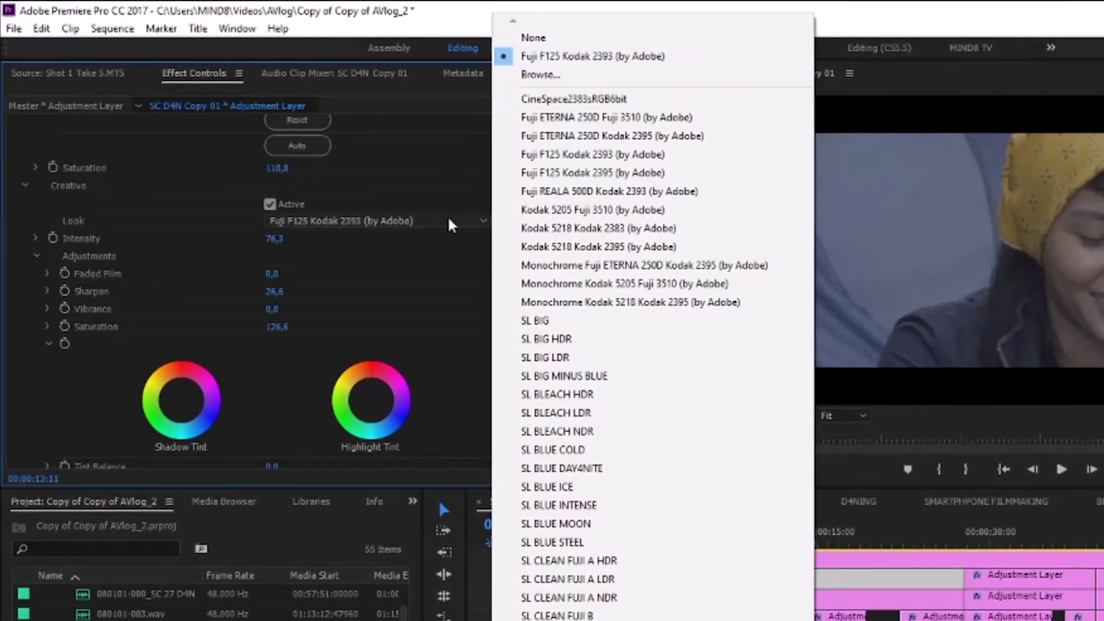
click(592, 56)
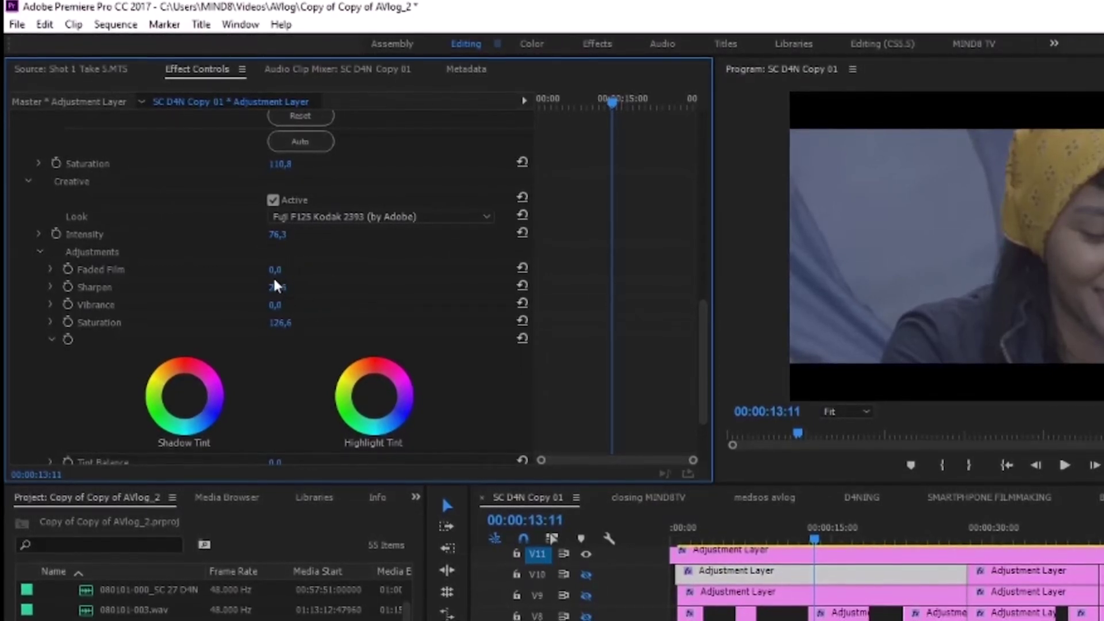
scroll(584, 277, down, 3)
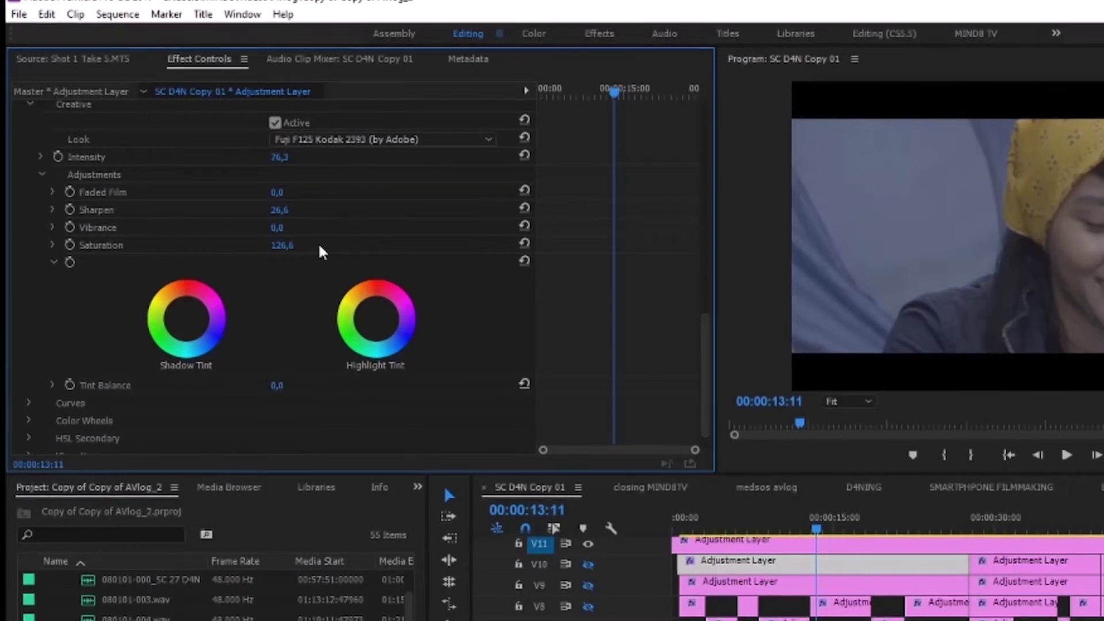
click(587, 562)
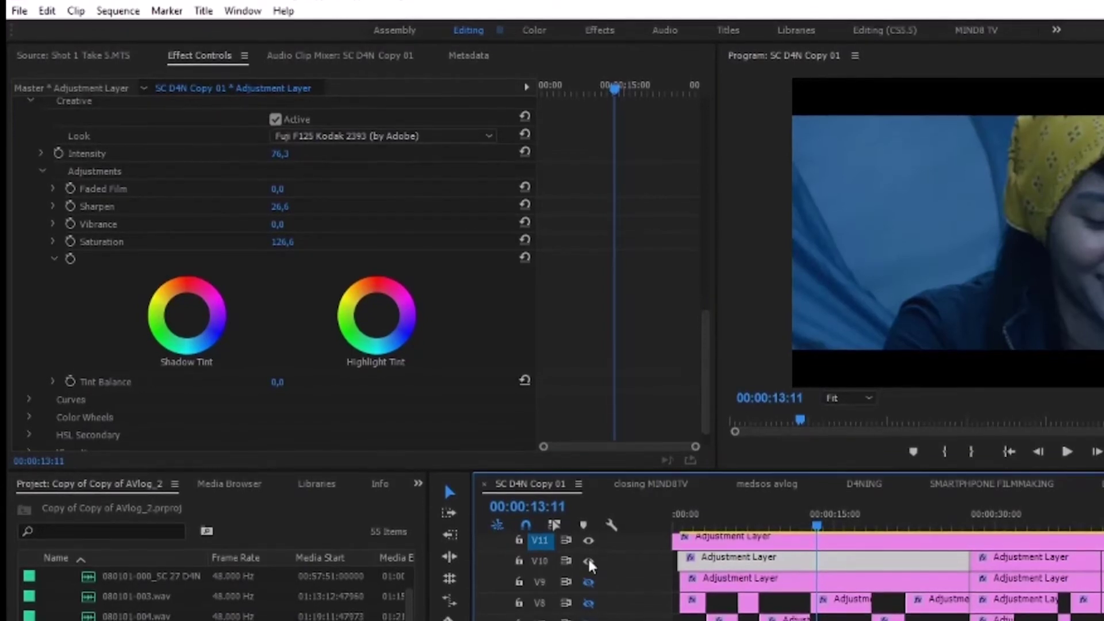
click(588, 557)
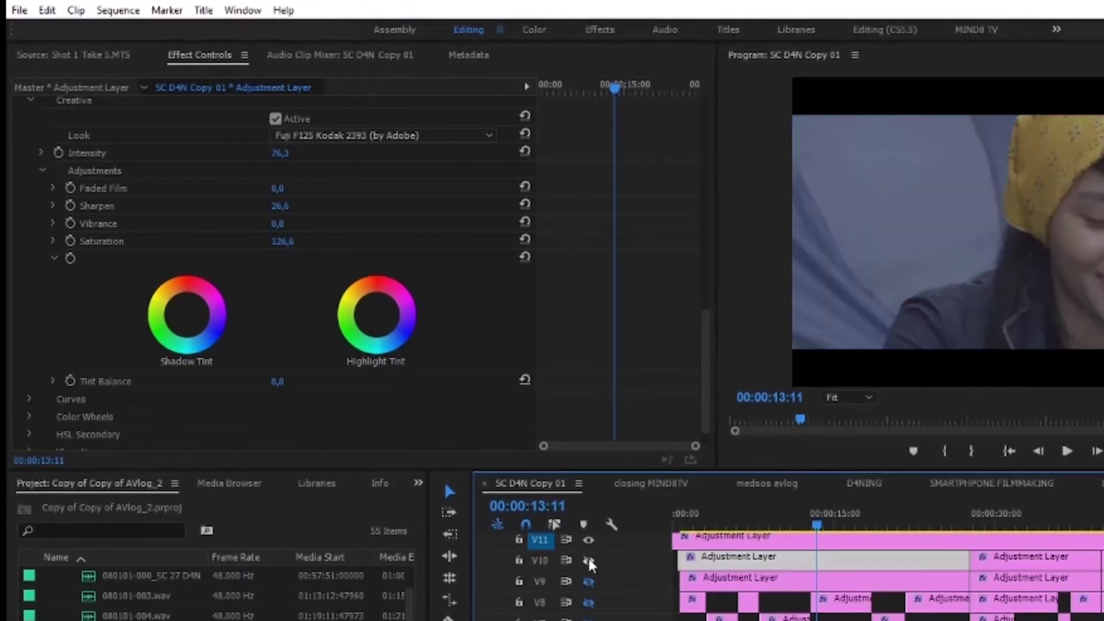
- Duplicate the first V10 adjustment layer onto the empty V6 track, then delete the copy
click(749, 581)
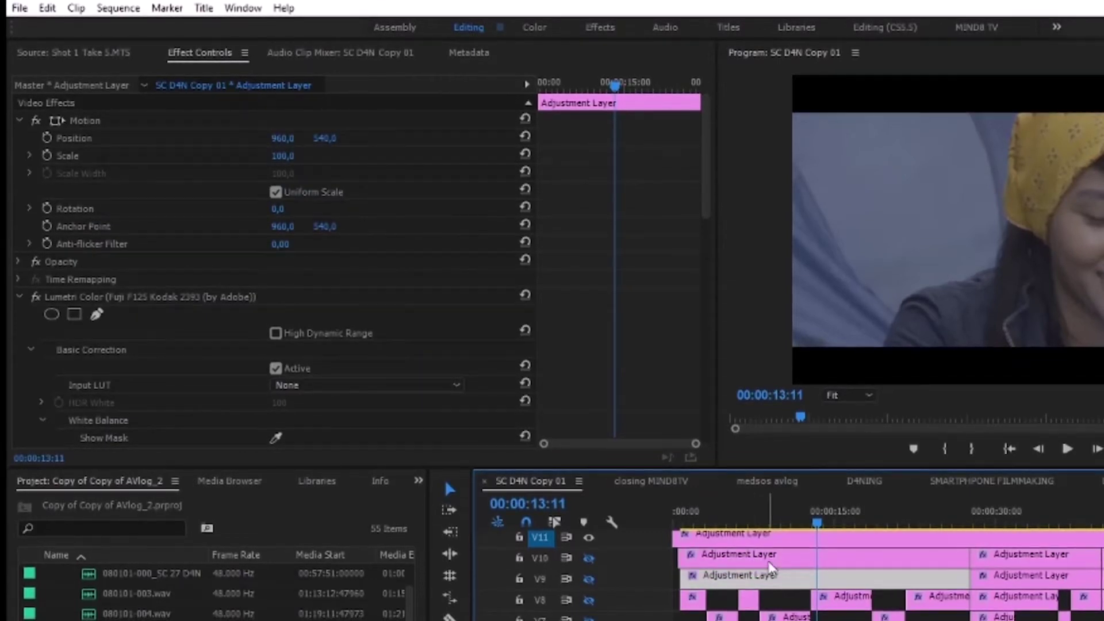
drag(770, 570, 770, 576)
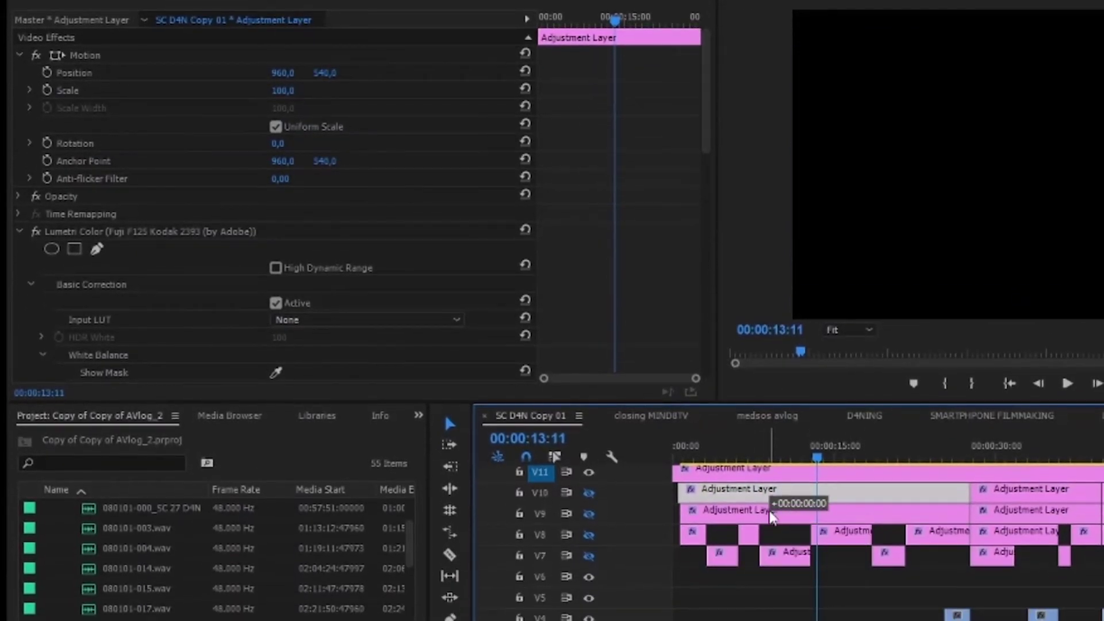
drag(772, 517, 777, 584)
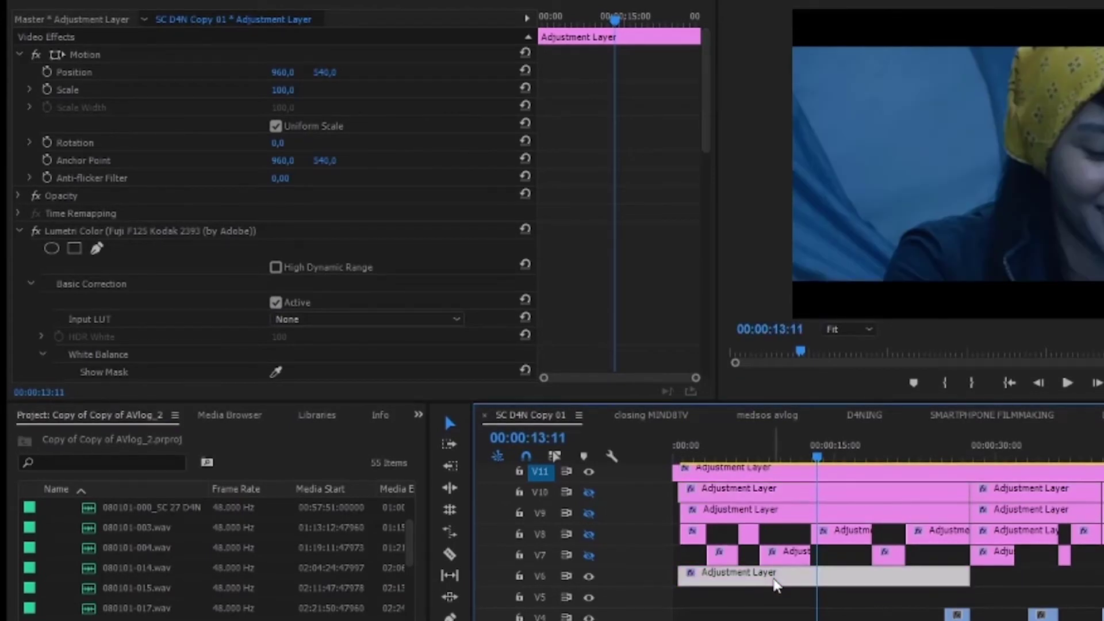
key(Delete)
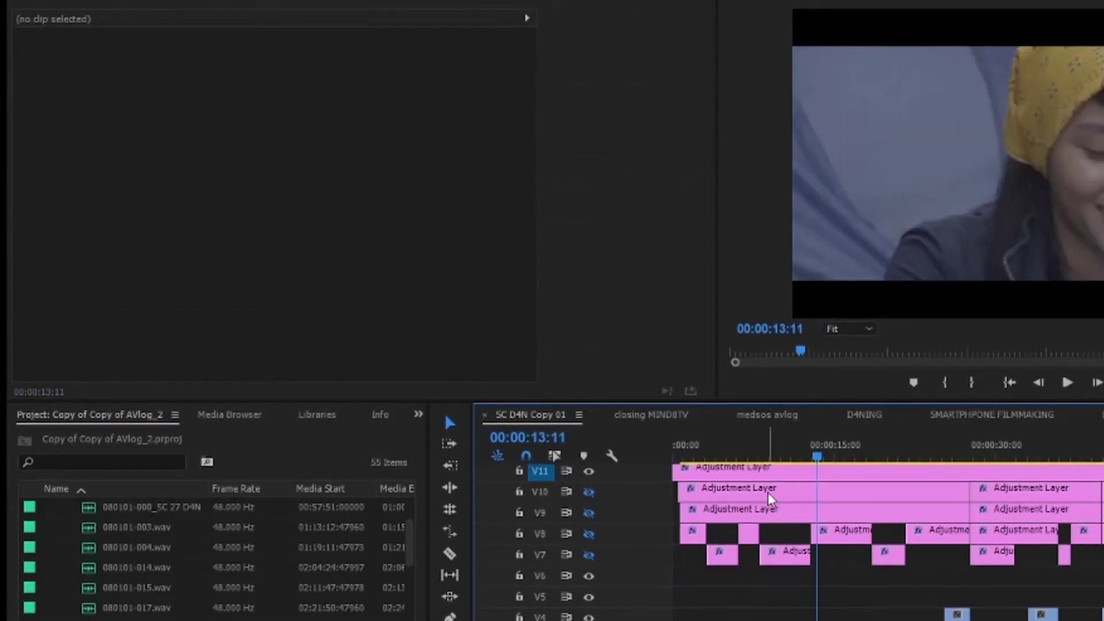
- Select the first V9 adjustment layer and review the white balance and tone settings in its Lumetri Basic Correction
click(771, 518)
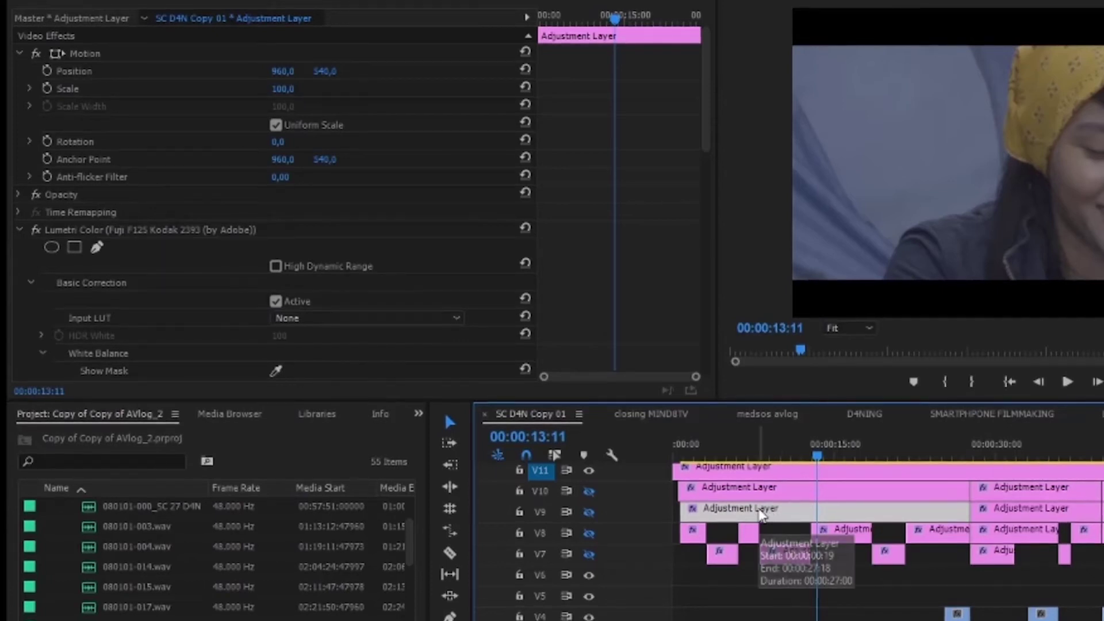
scroll(557, 228, down, 1)
scroll(598, 216, down, 10)
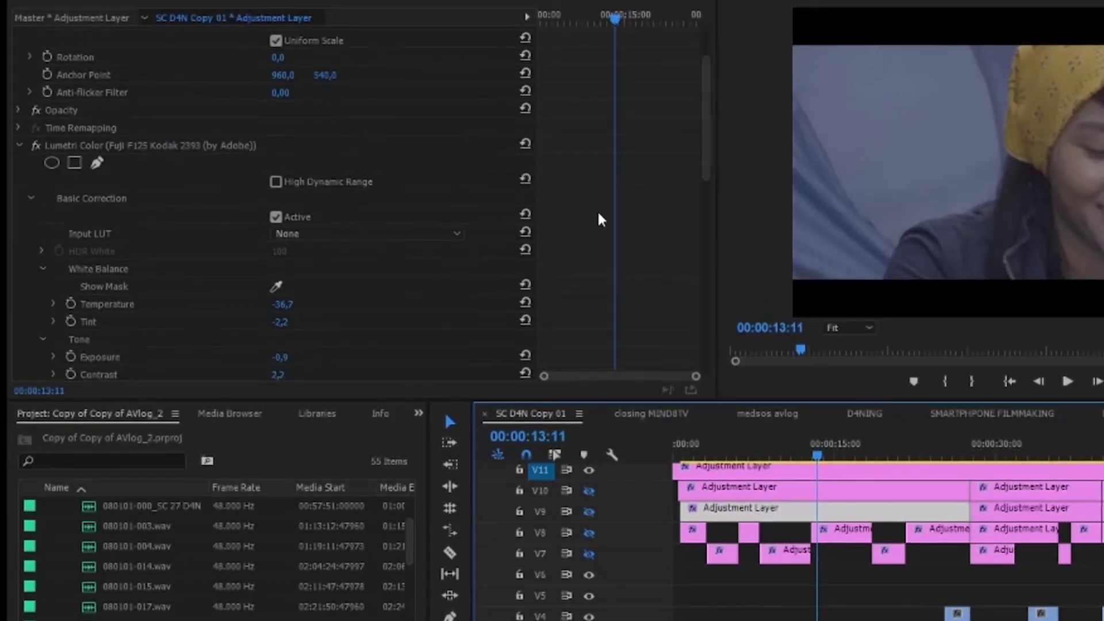
scroll(599, 219, up, 3)
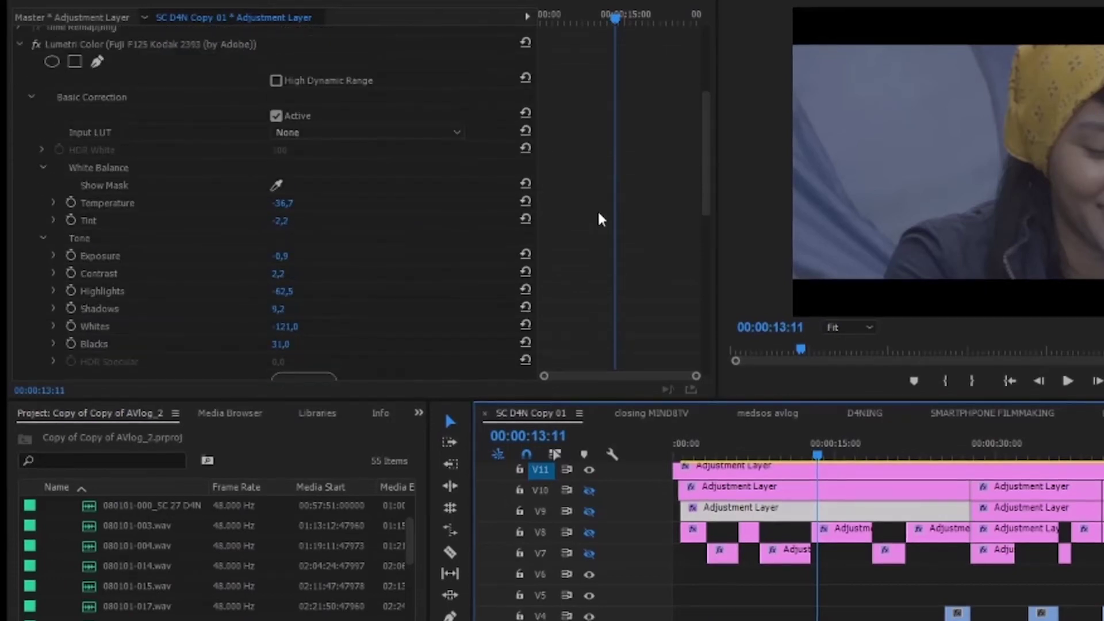
scroll(598, 219, down, 1)
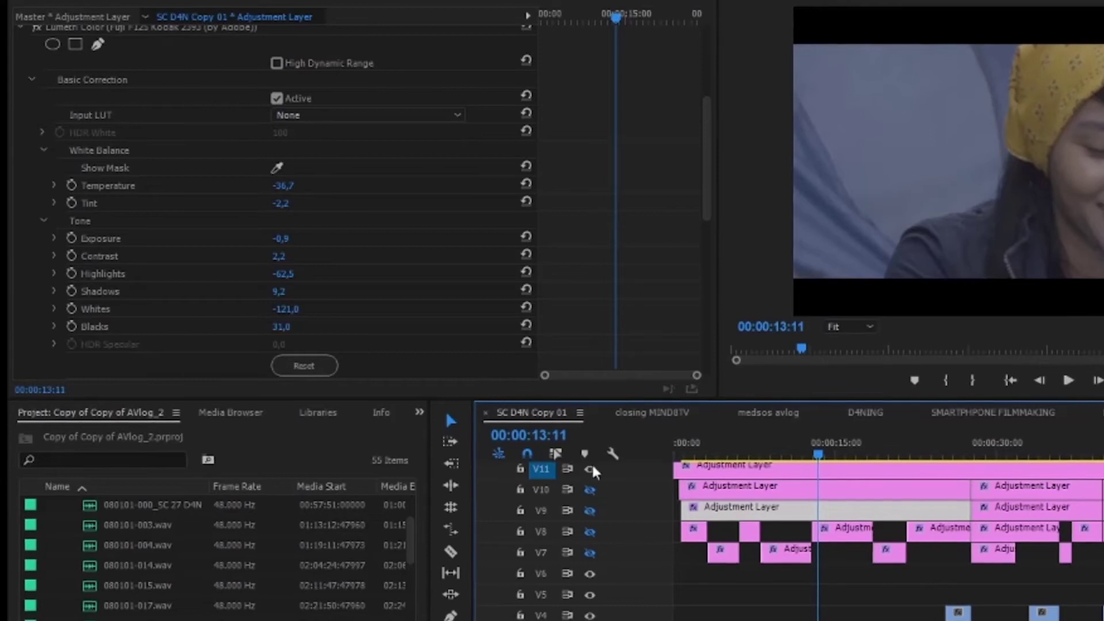
- Turn V10's output back on and review the tone and saturation settings in Lumetri's Basic Correction on the first V9 adjustment layer
click(590, 489)
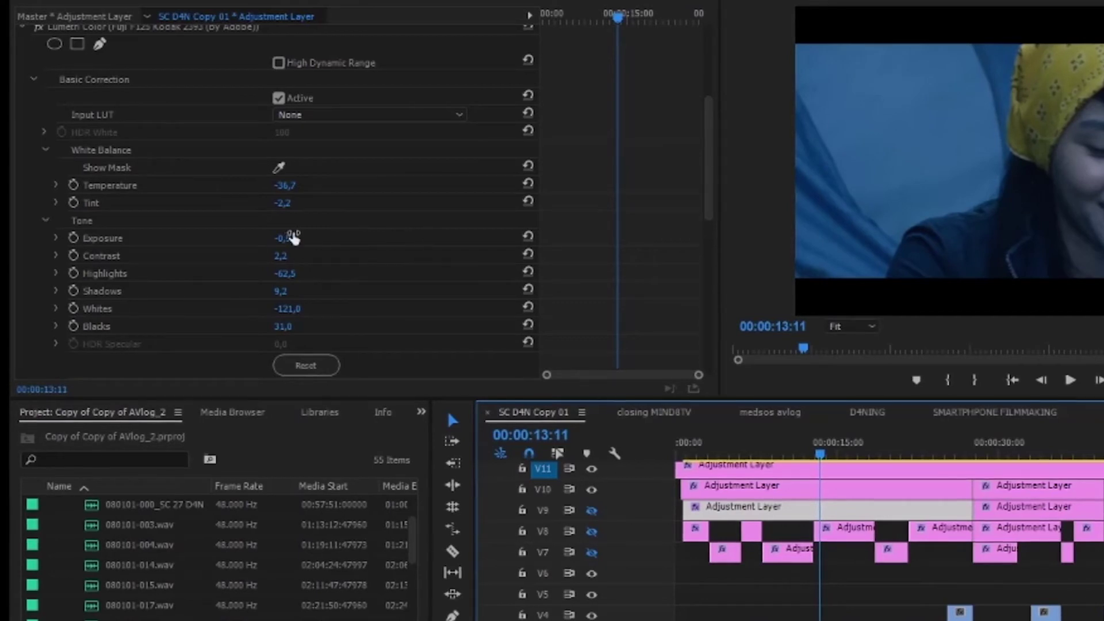
click(291, 238)
click(319, 256)
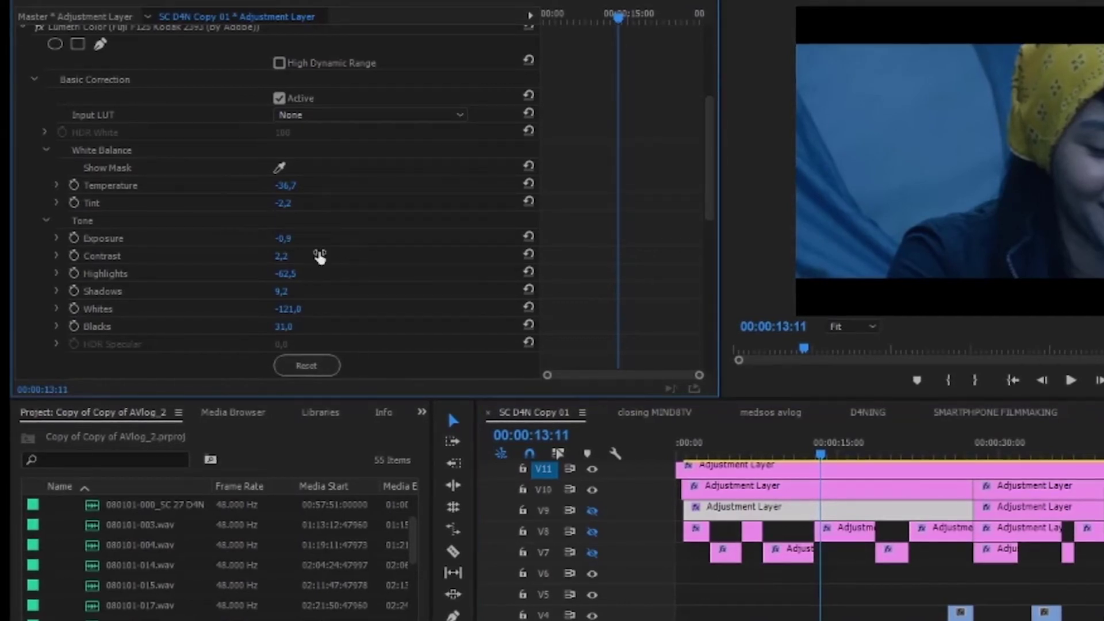
click(282, 256)
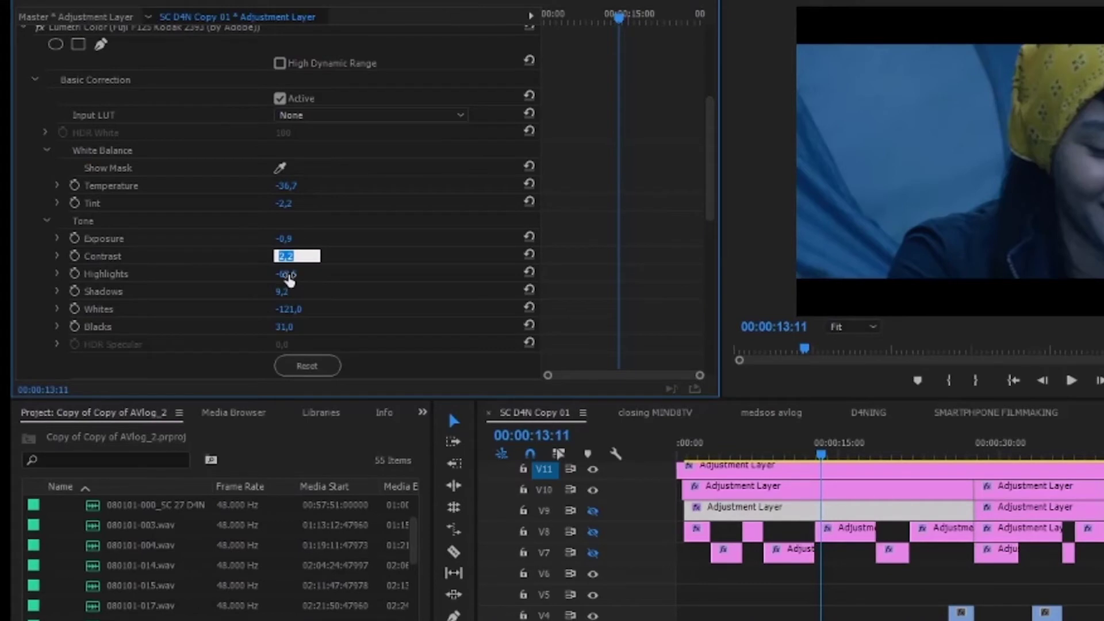
click(290, 274)
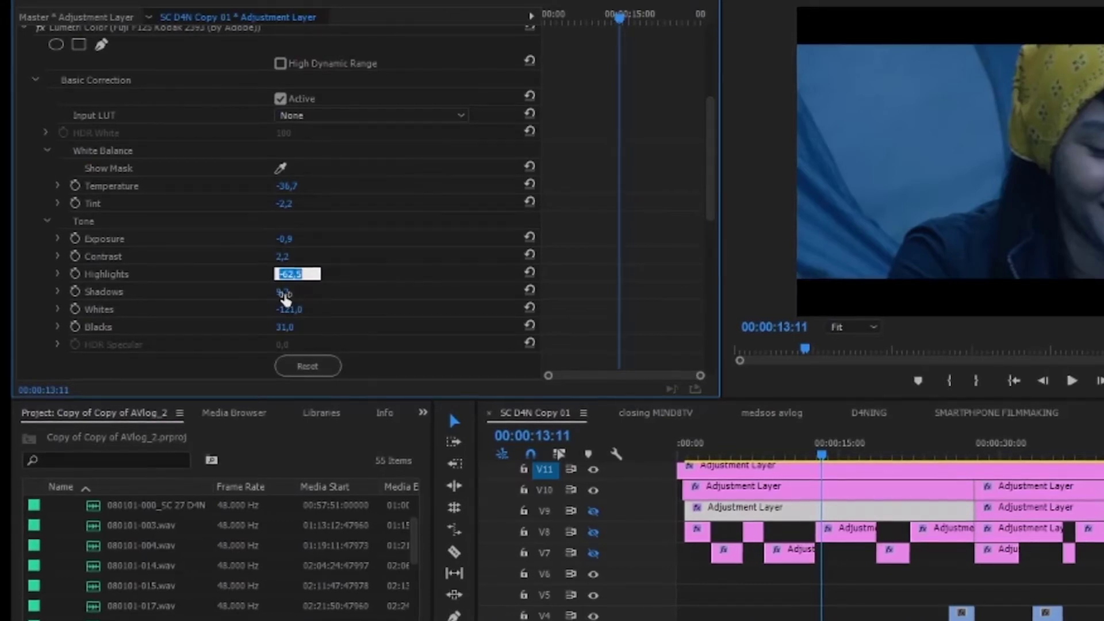
click(281, 293)
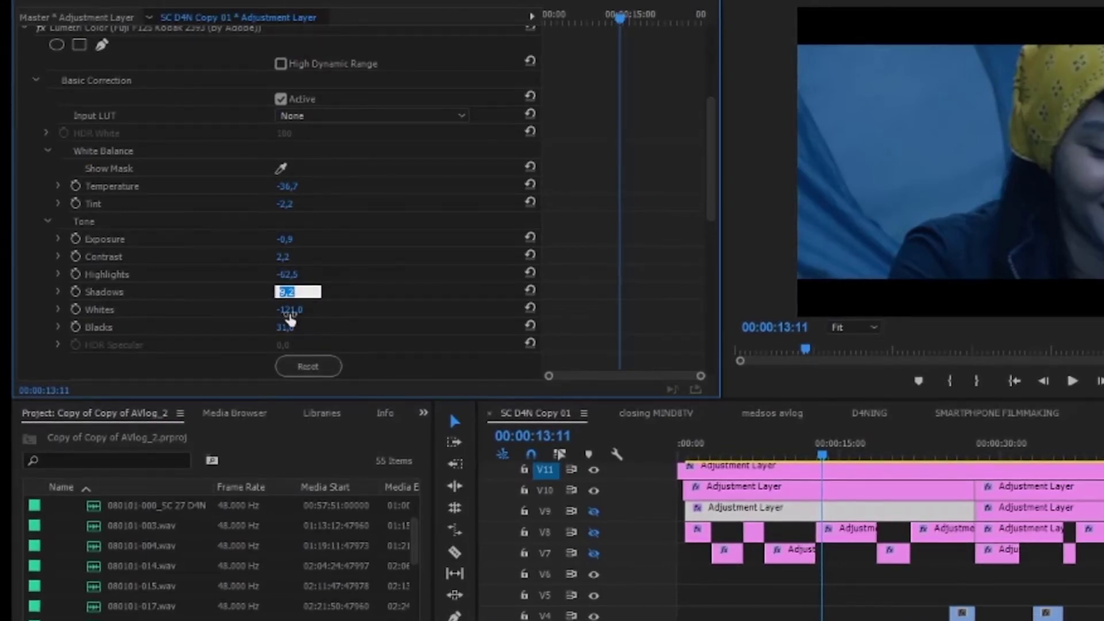
click(289, 310)
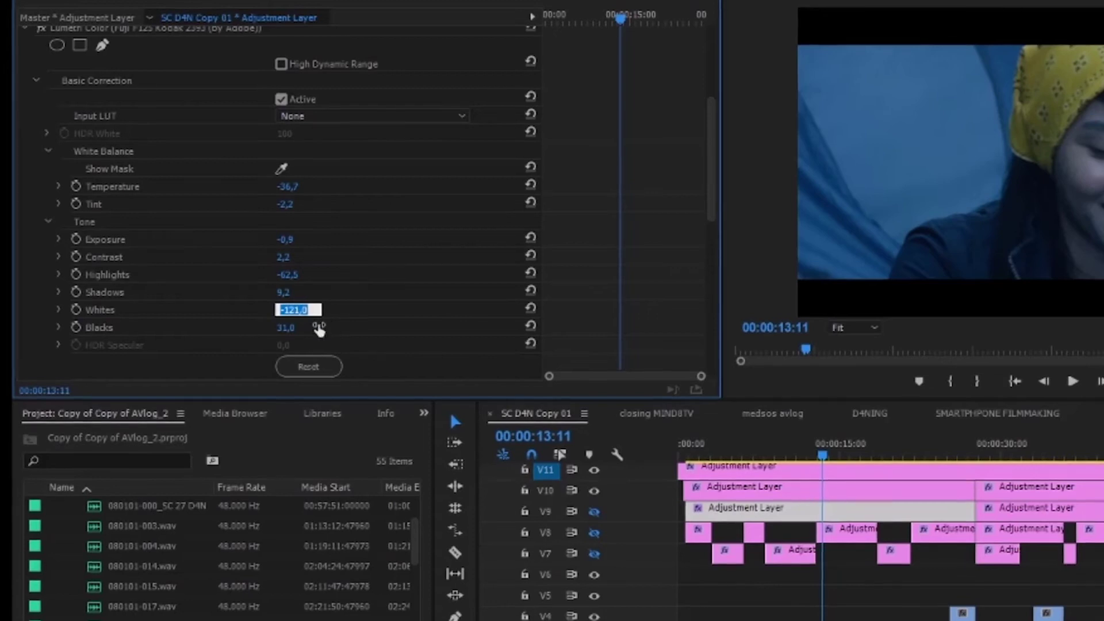
click(286, 330)
click(337, 321)
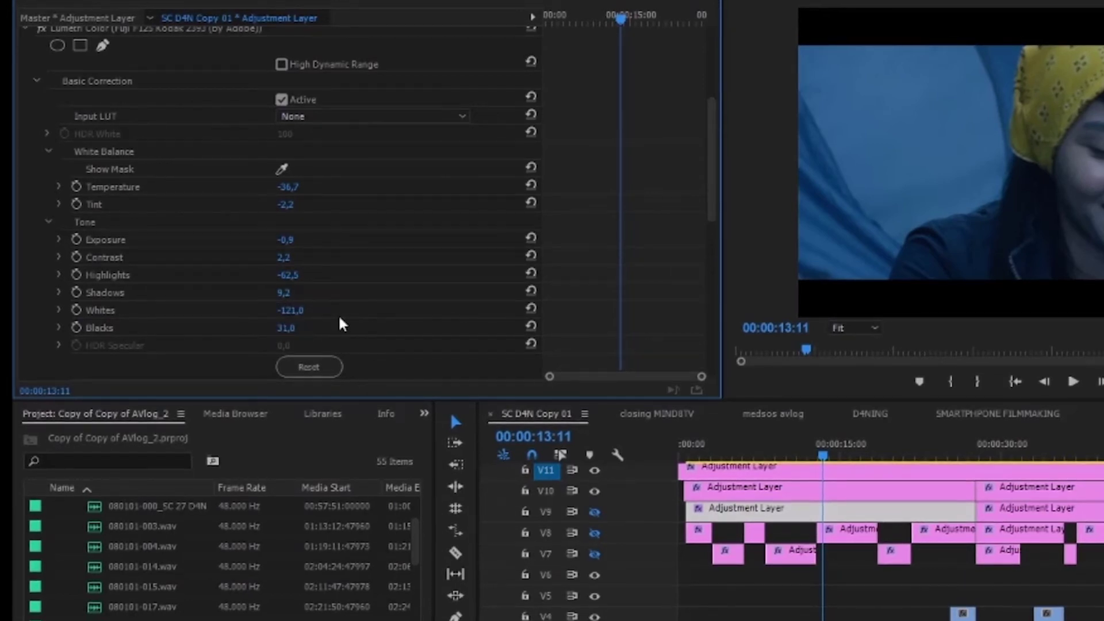
scroll(584, 237, down, 5)
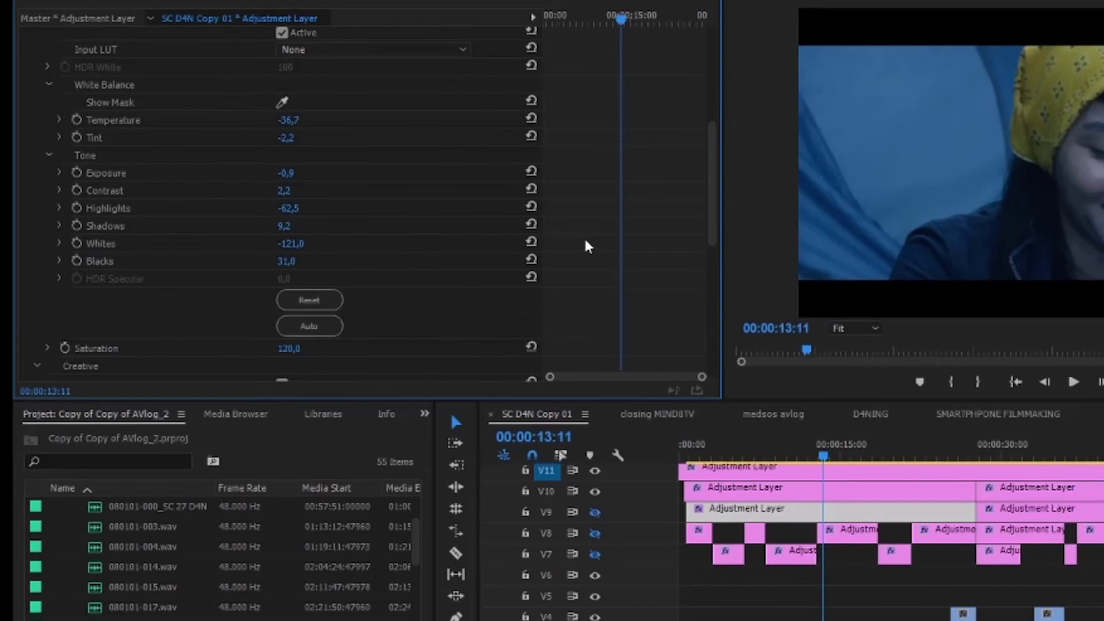
click(275, 268)
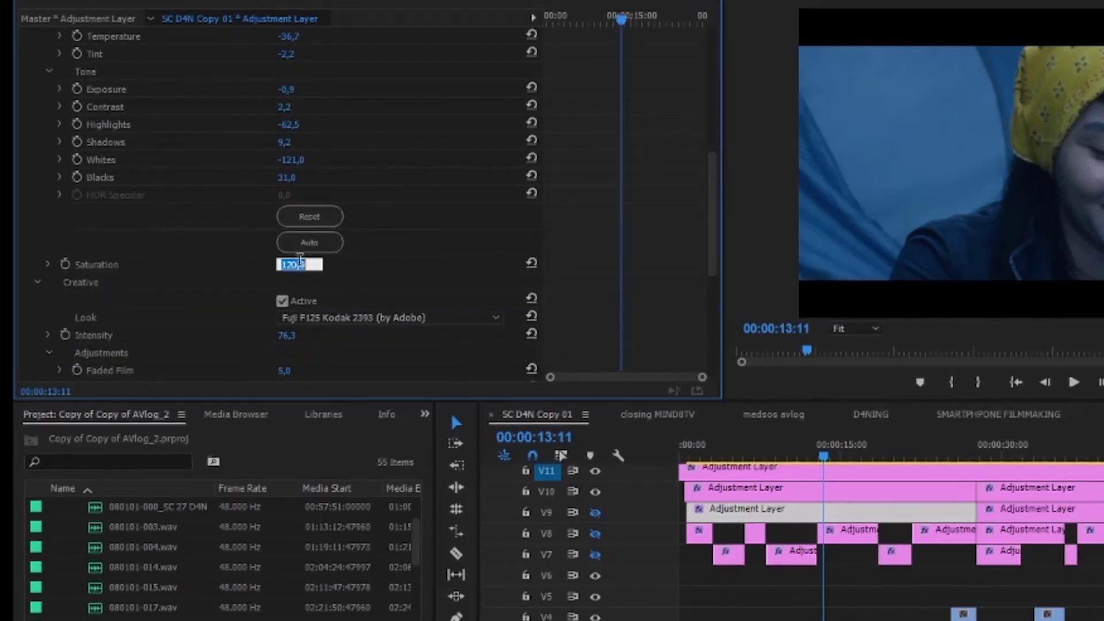
click(372, 278)
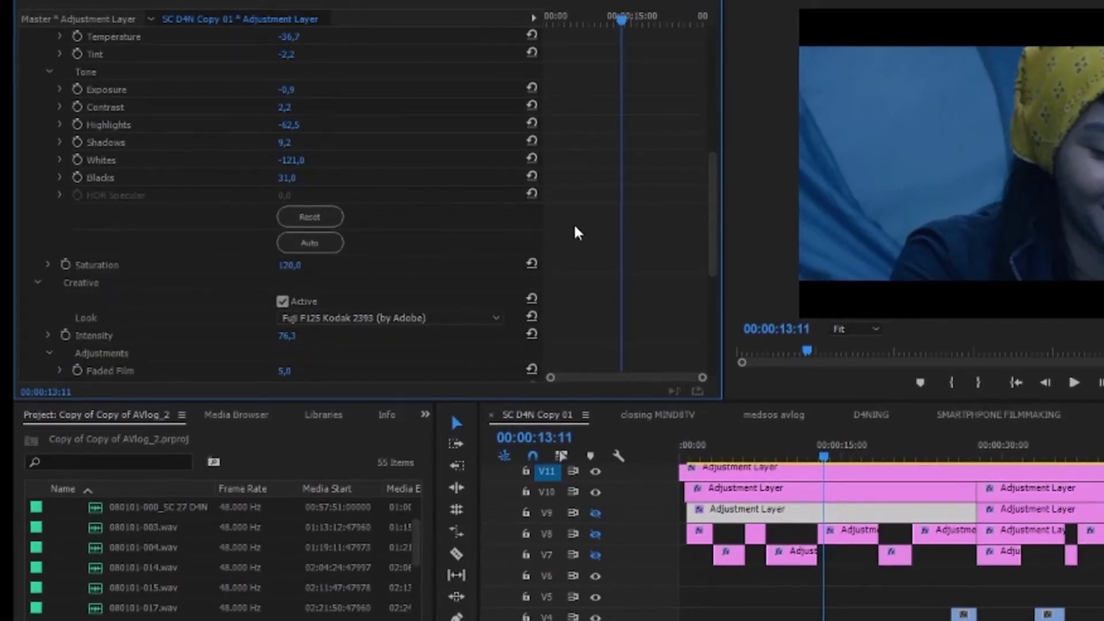
- Review the V9 adjustment layer's Lumetri Creative settings, examining the look, Faded Film, Sharpen and Saturation
scroll(574, 229, down, 2)
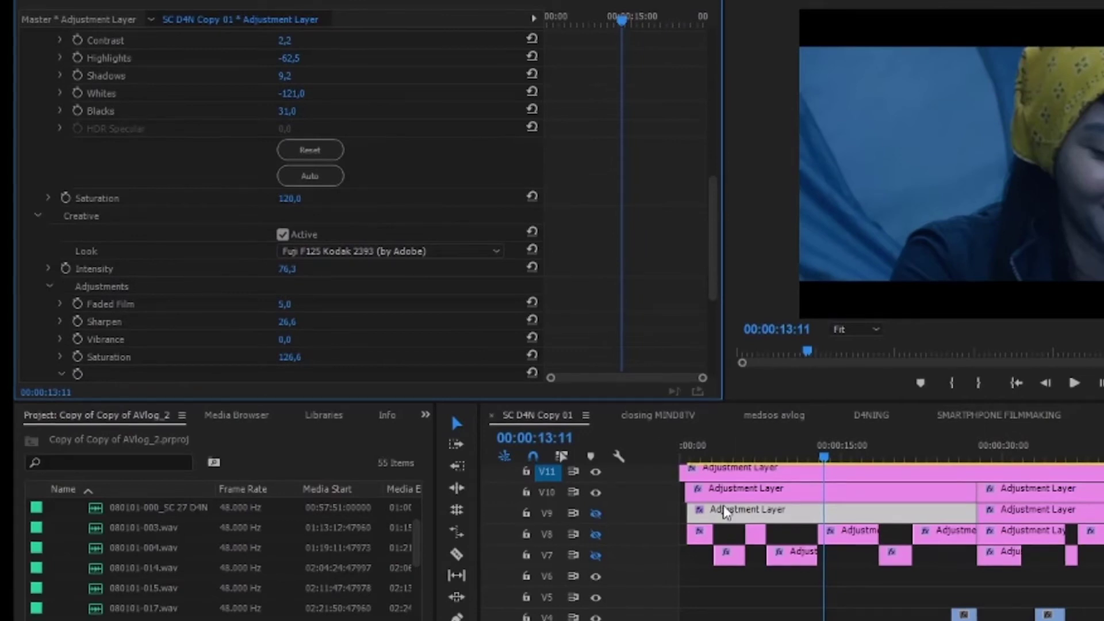
scroll(633, 226, down, 2)
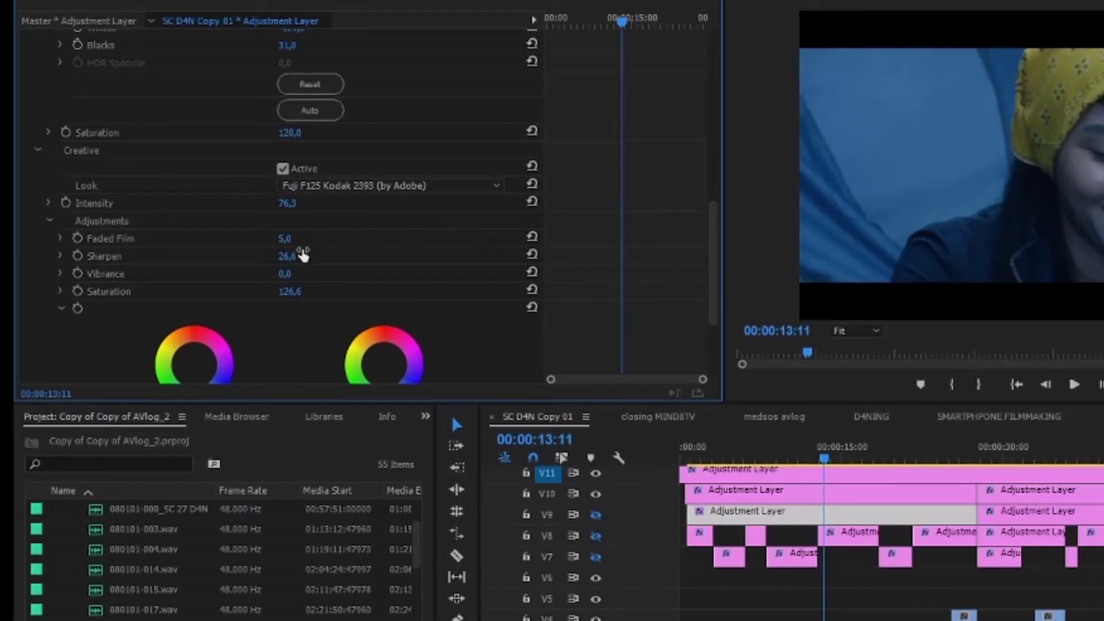
click(285, 239)
click(352, 247)
click(331, 241)
click(365, 248)
click(286, 256)
click(361, 257)
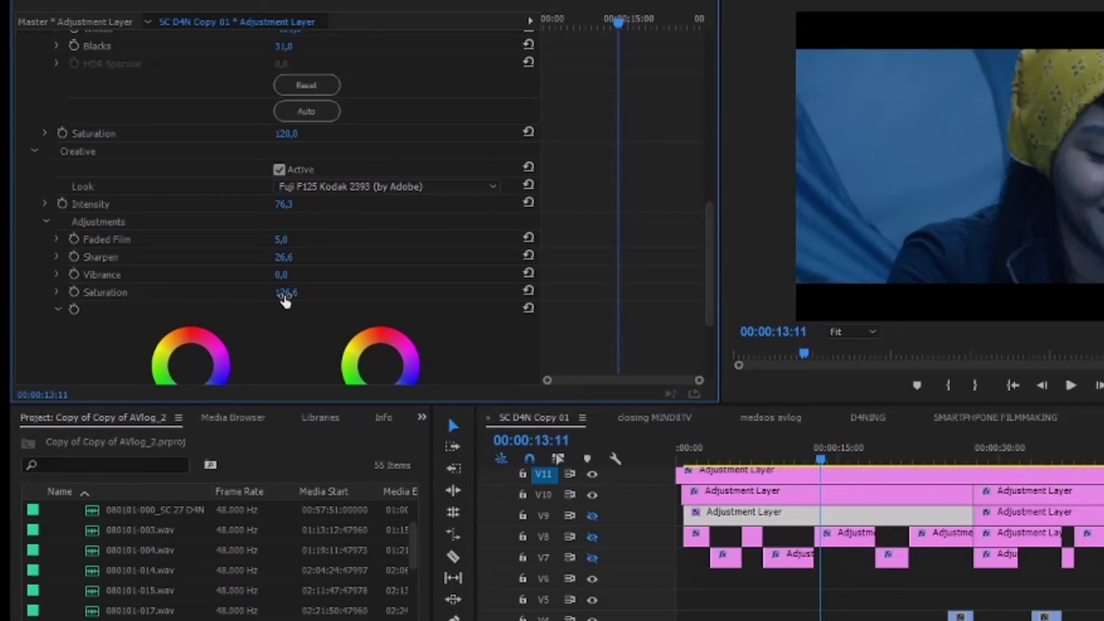
click(285, 259)
click(303, 304)
click(278, 293)
click(353, 298)
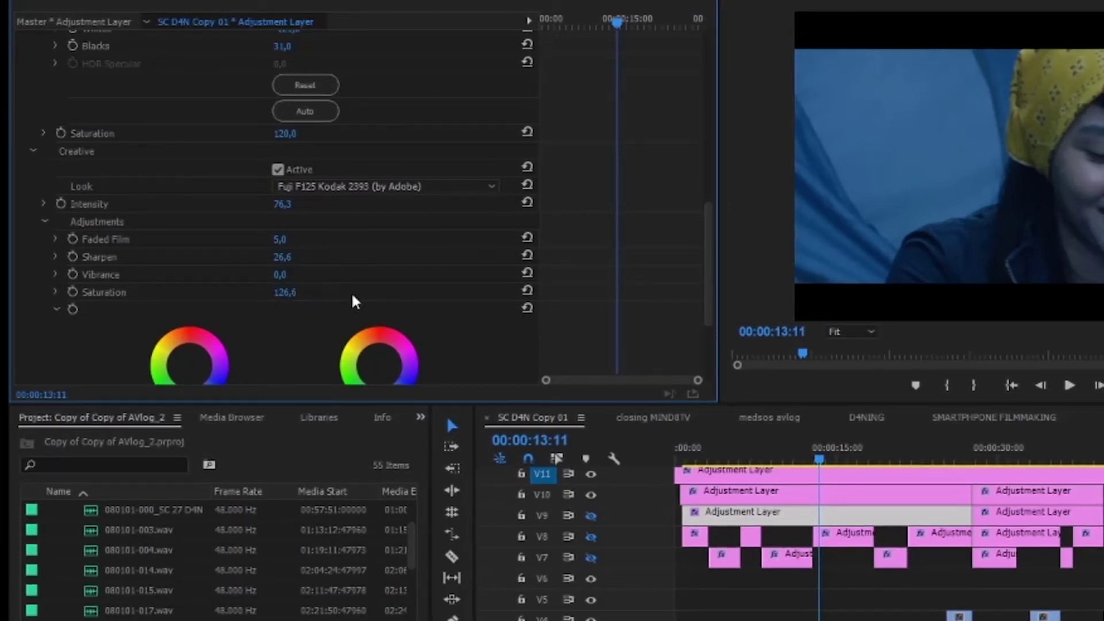
scroll(630, 243, down, 1)
scroll(629, 243, up, 1)
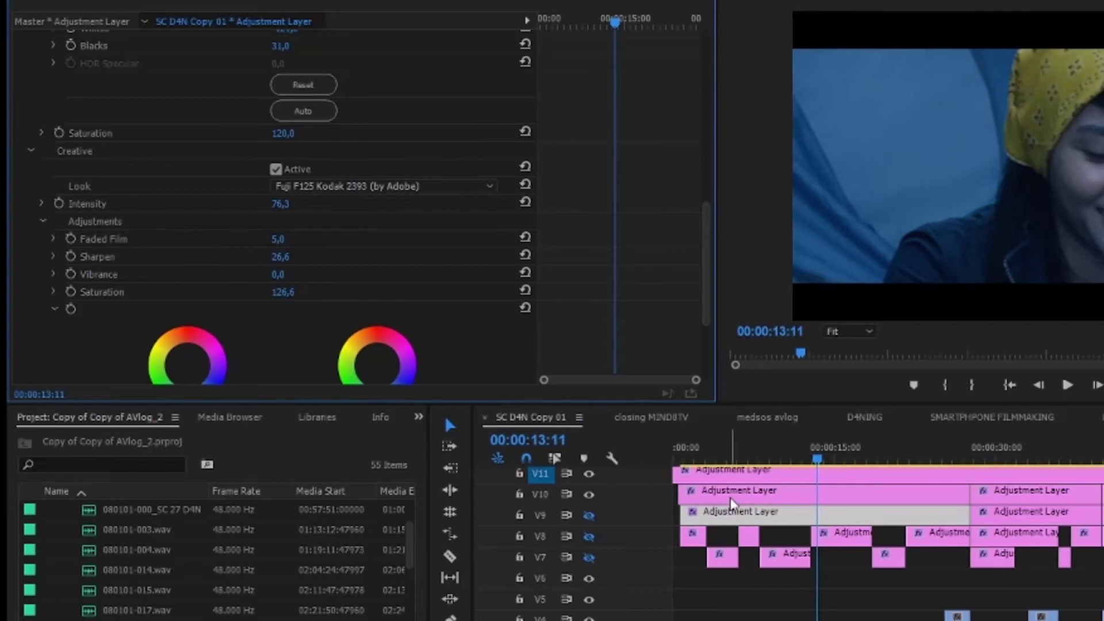
- Turn on V9's output, select the V8 adjustment layer at the playhead and collapse its Brightness & Contrast effect
click(588, 515)
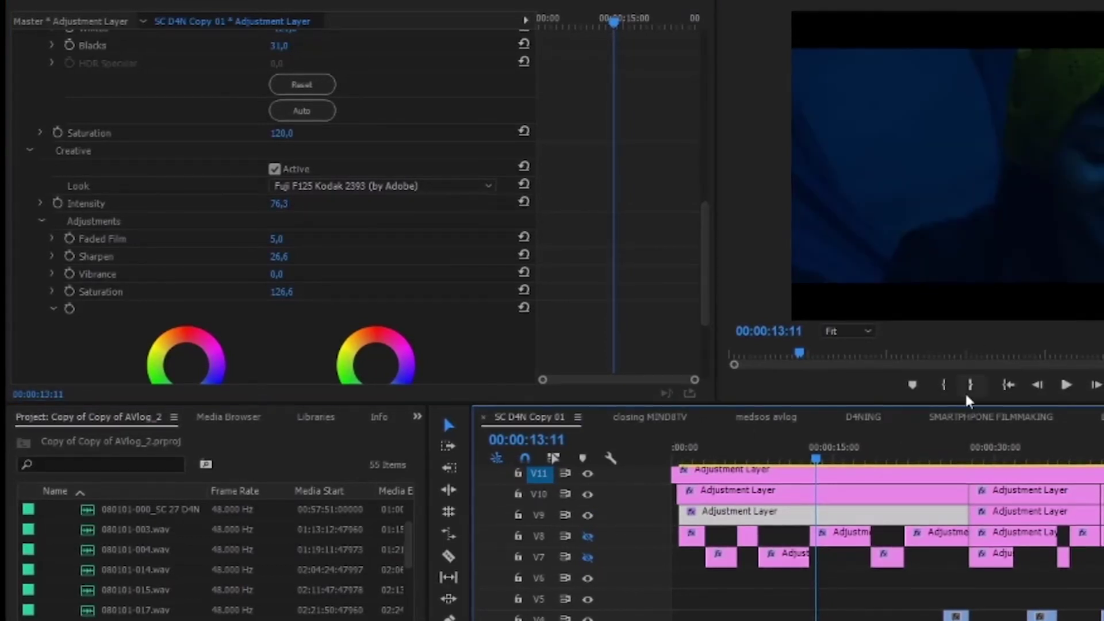
click(843, 530)
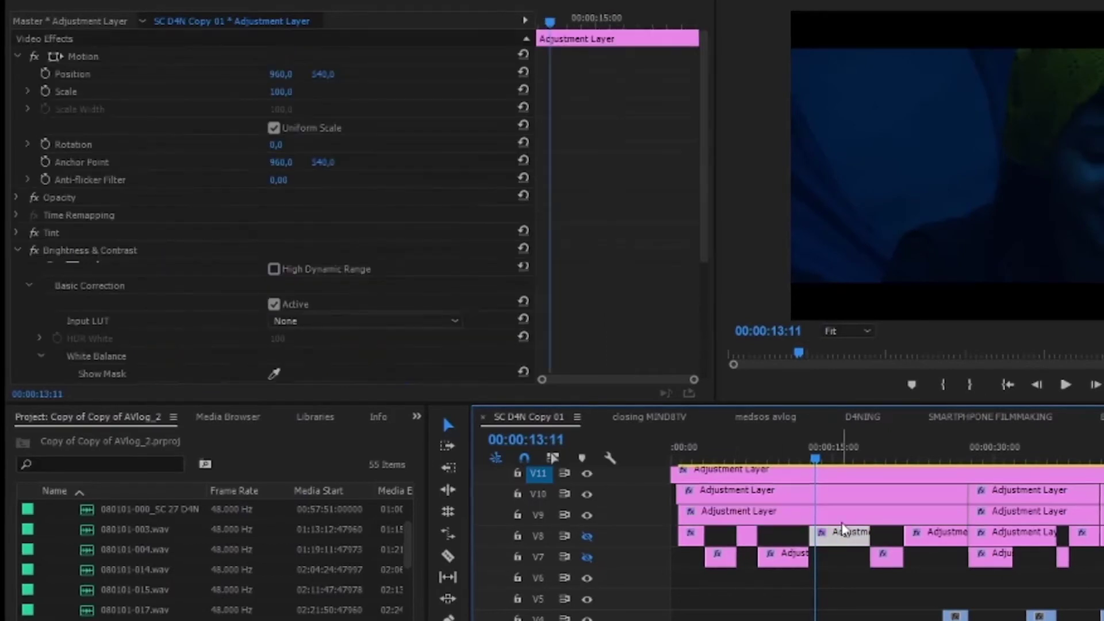
click(17, 250)
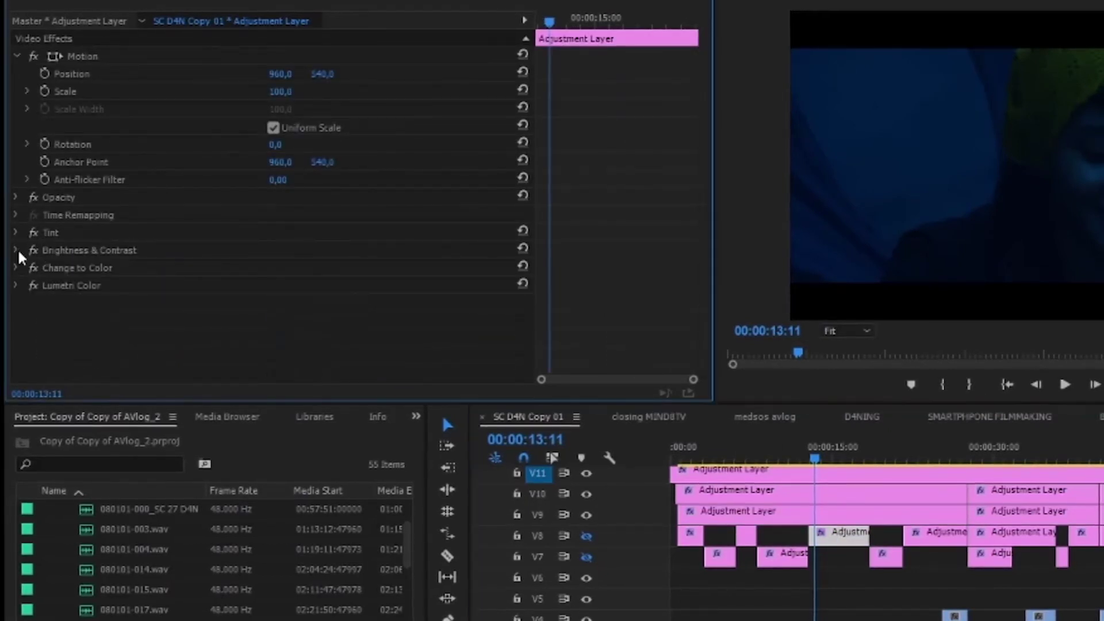
- Duplicate the first V9 adjustment layer onto the empty V6 track, then delete the copy
click(810, 521)
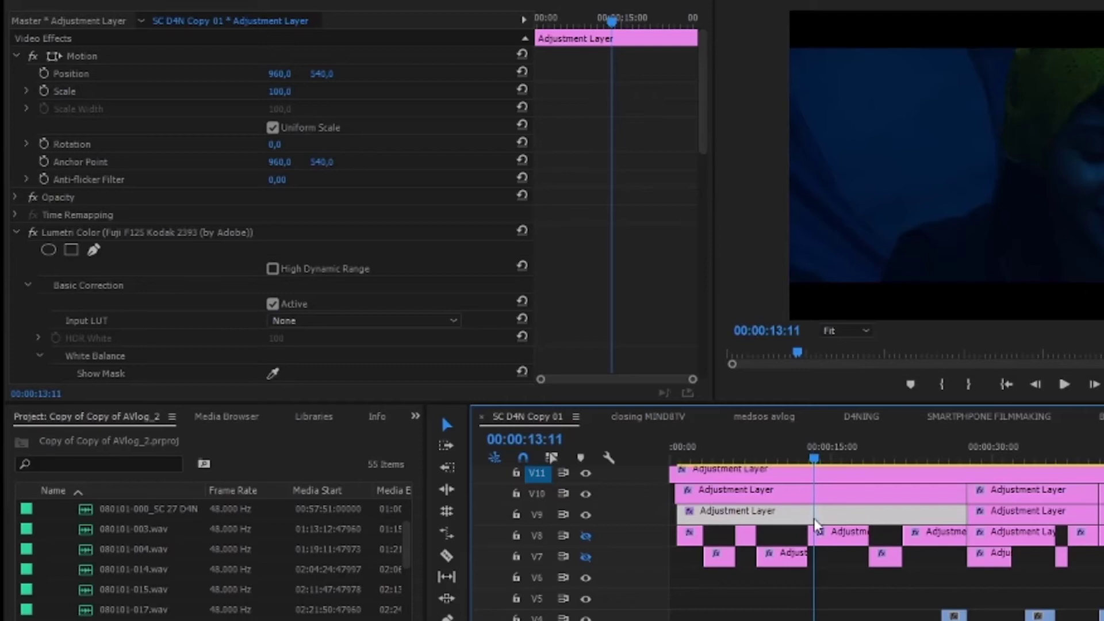
drag(832, 523, 836, 584)
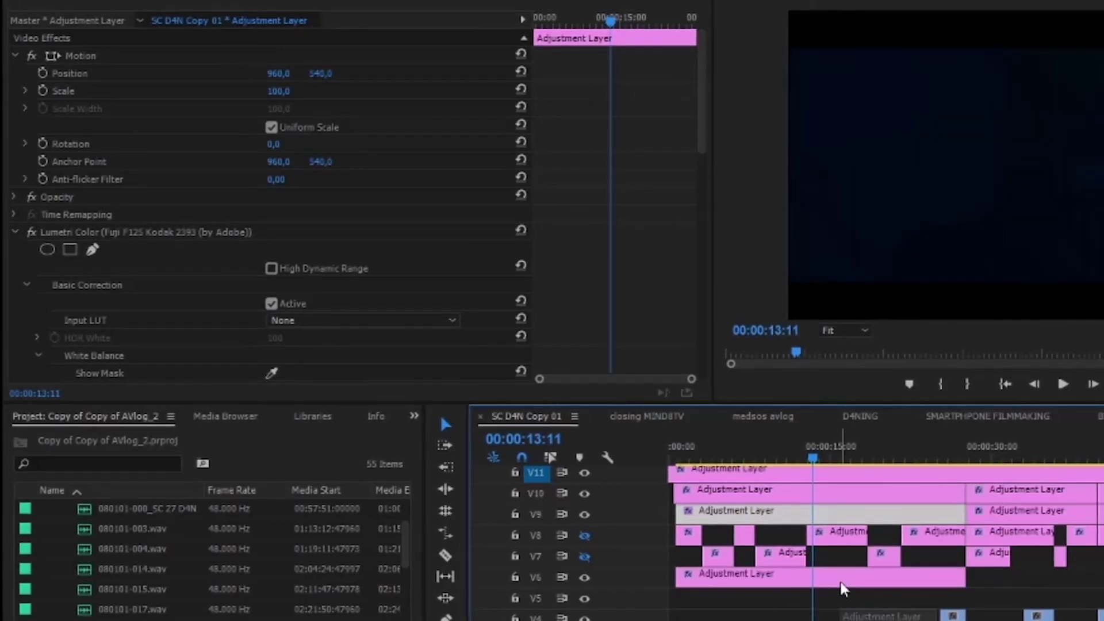
click(843, 585)
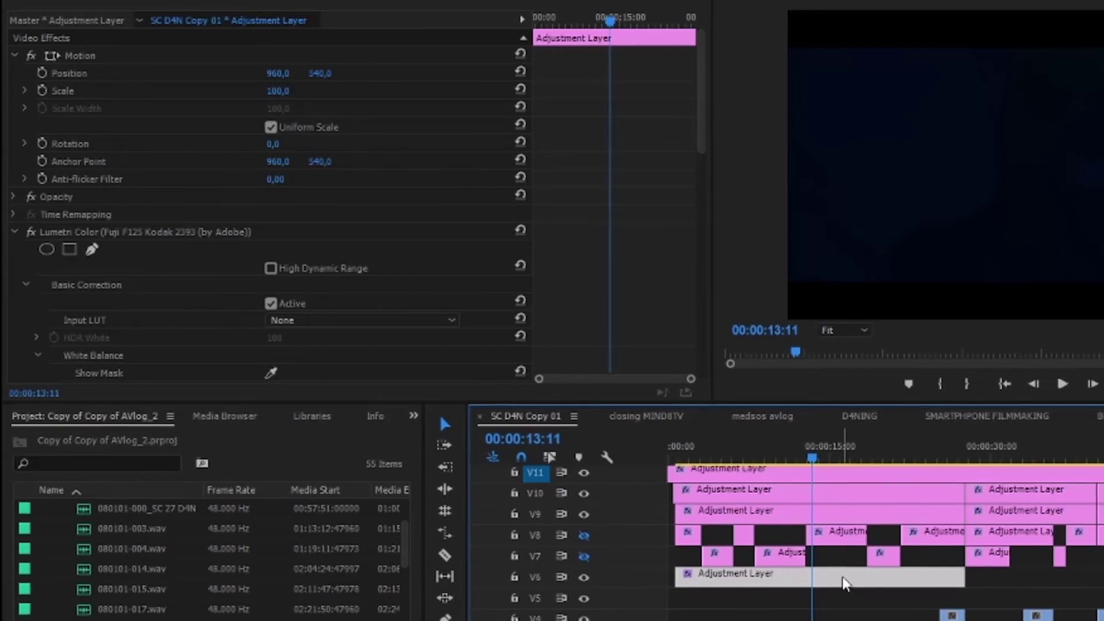
key(Delete)
- Inspect the shots beneath the V8 and V7 adjustment layers by selecting clips and previewing the sequence at several points up to 00:00:34:04
click(835, 541)
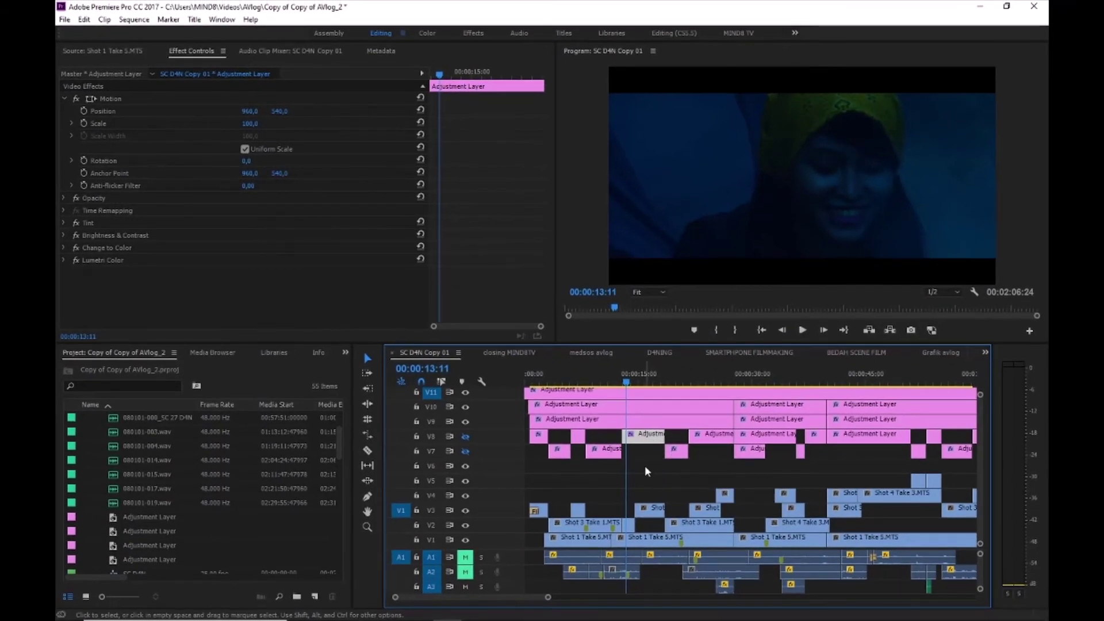
click(647, 509)
click(600, 523)
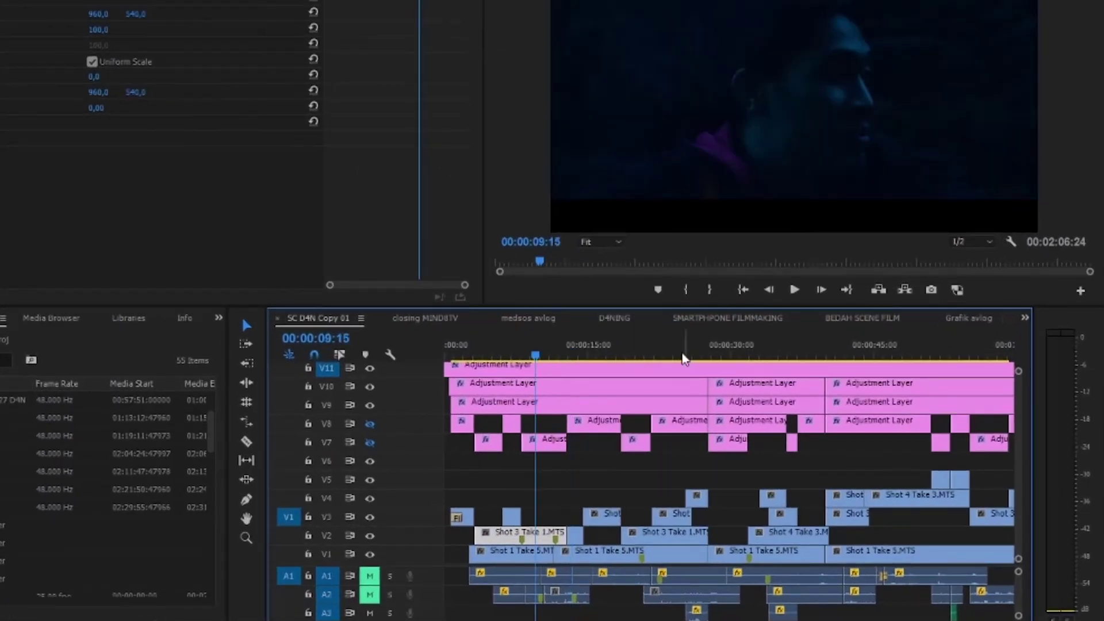
click(683, 352)
click(771, 350)
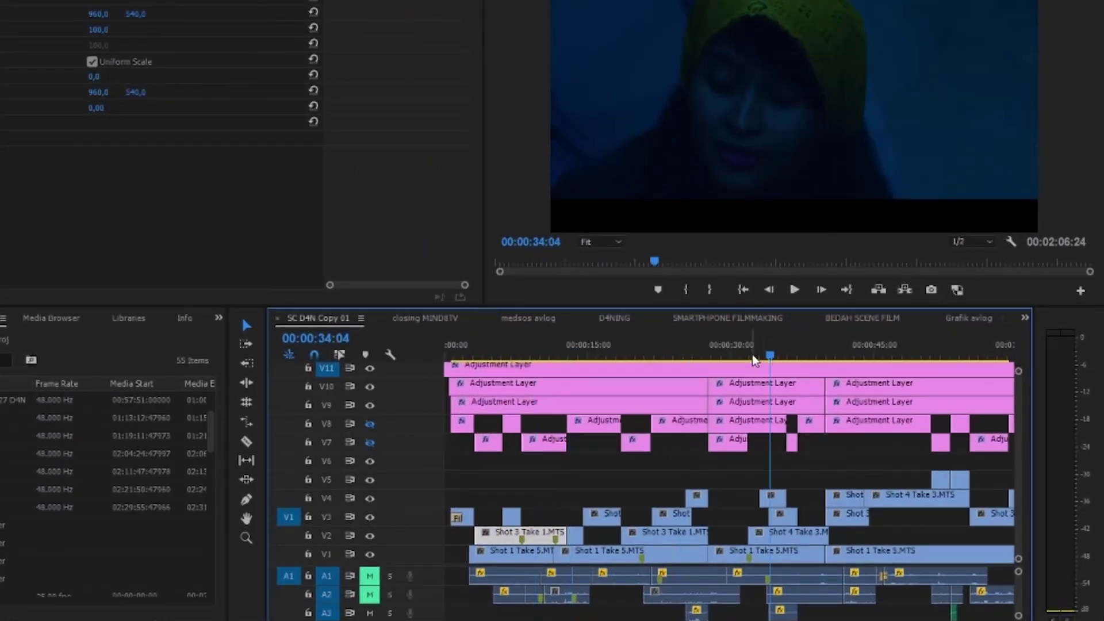
click(752, 355)
click(635, 354)
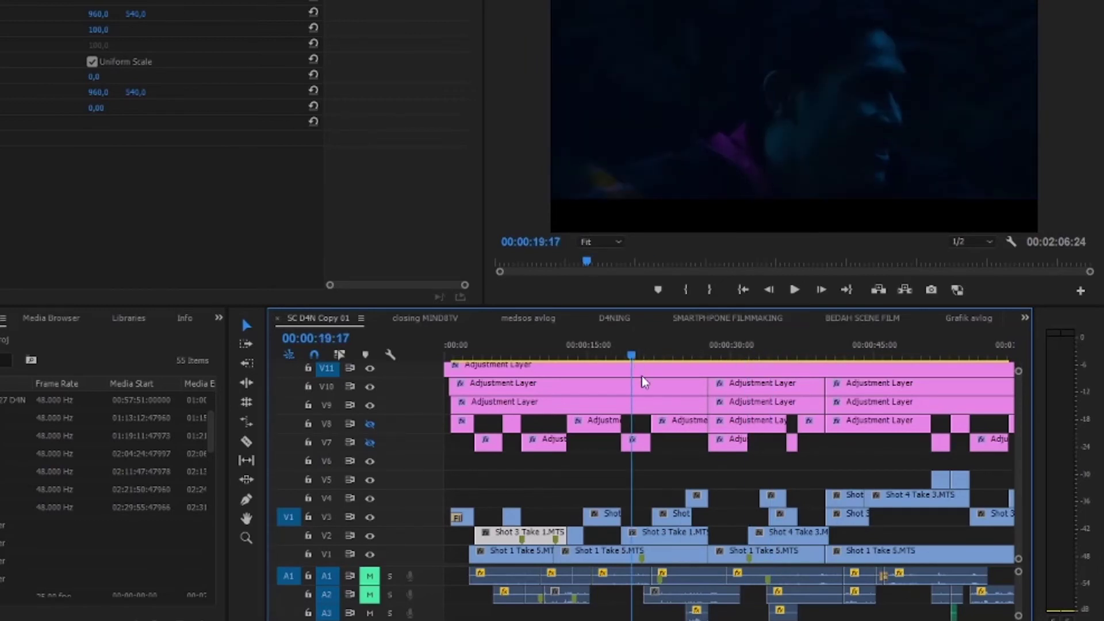
click(598, 355)
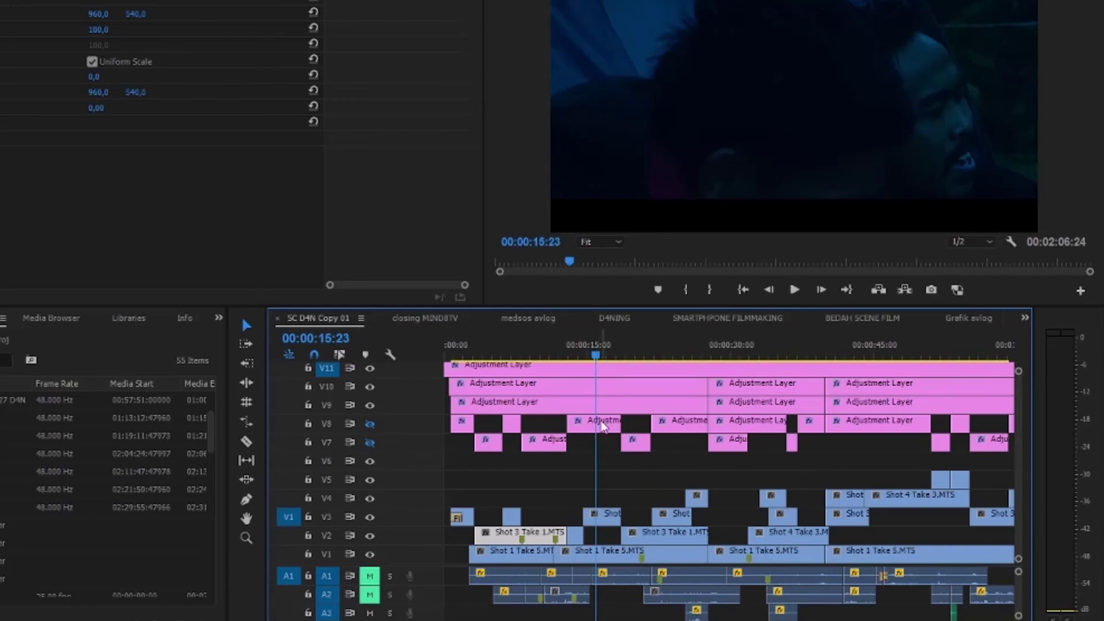
- Select the V8 adjustment layer at 00:00:15:23 and play the sequence, moving on to the shot at 00:00:24:19
click(602, 428)
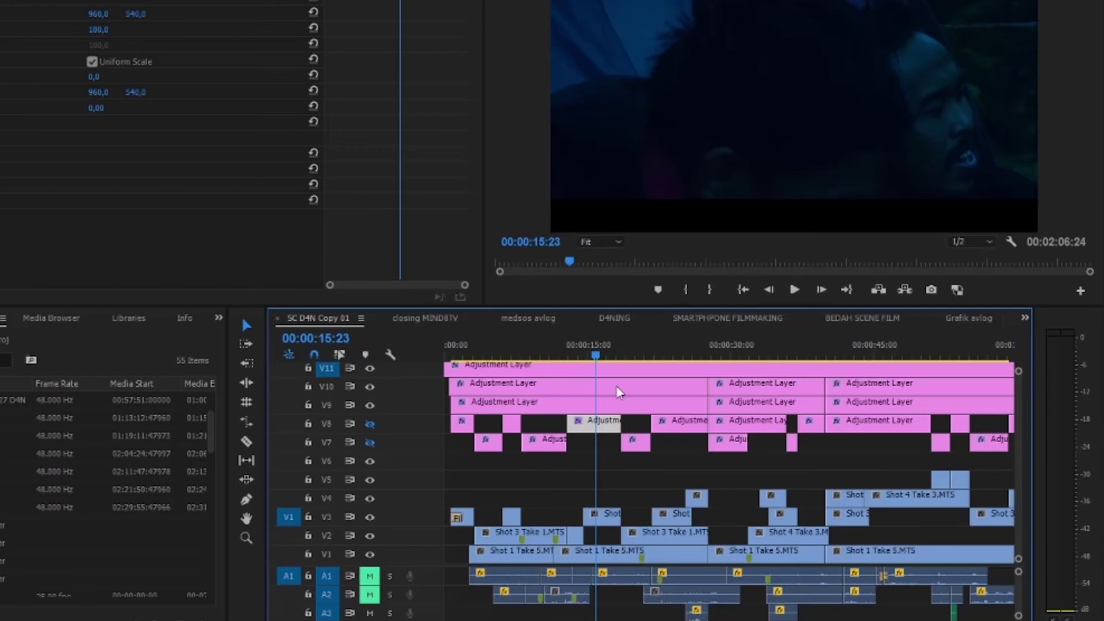
key(space)
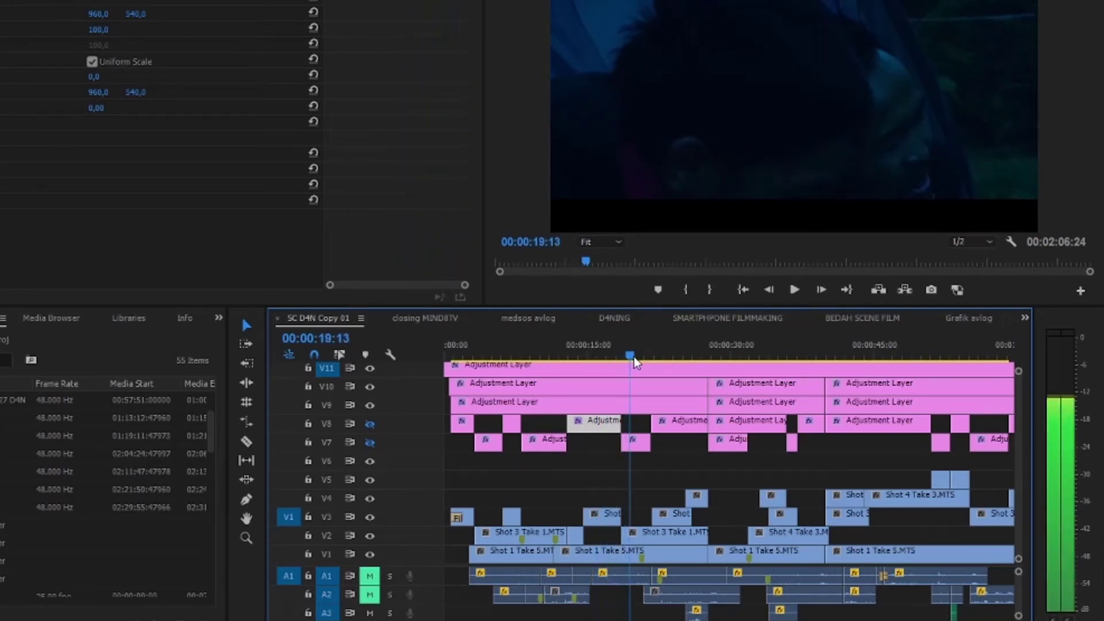
click(683, 368)
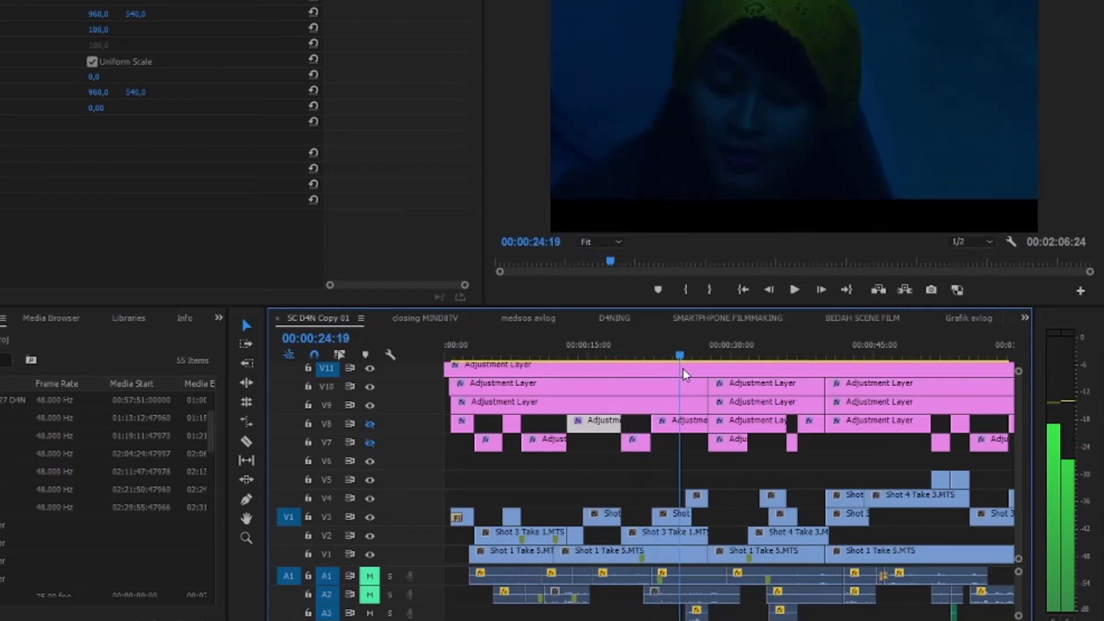
- Select the V8 adjustment layer at 00:00:24:19 and examine its Tint, Brightness & Contrast, Change to Color and Lumetri Color effects
click(686, 424)
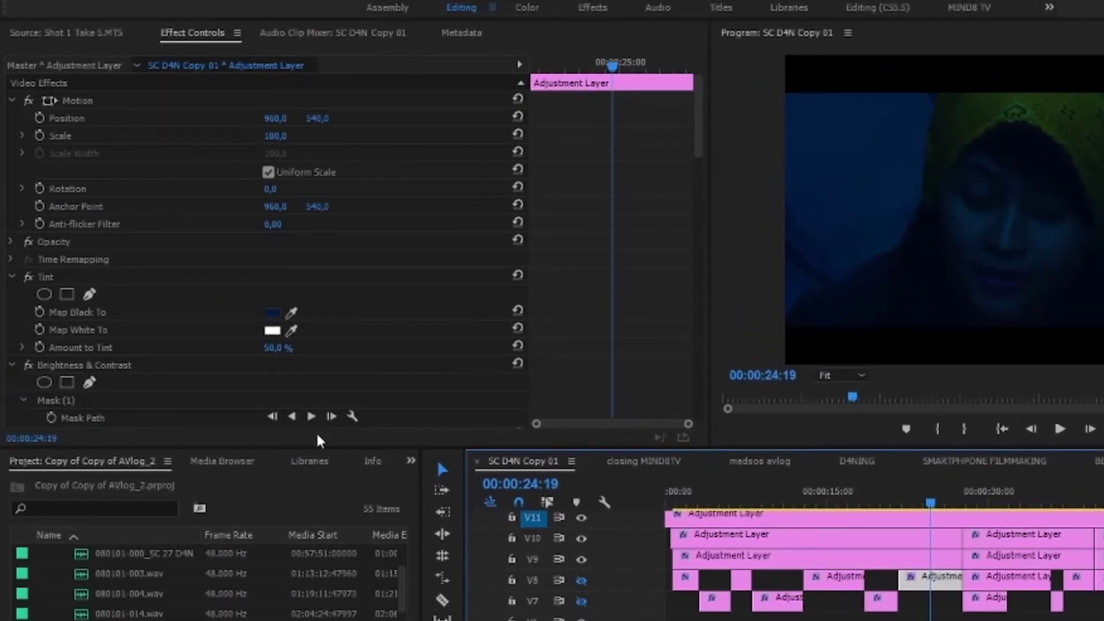
scroll(578, 240, down, 3)
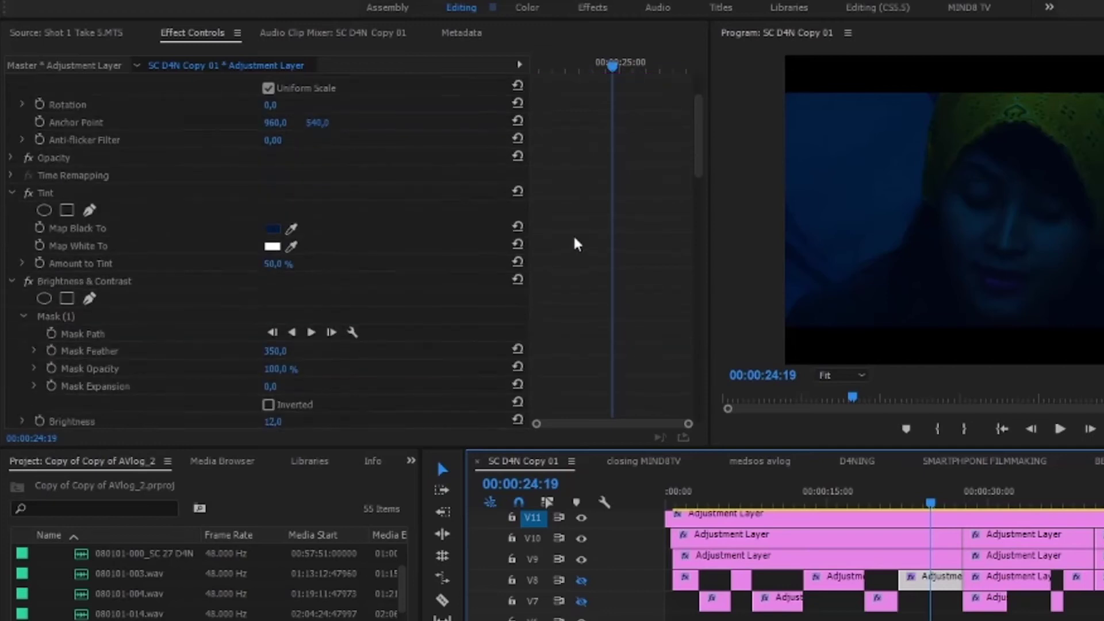
click(53, 177)
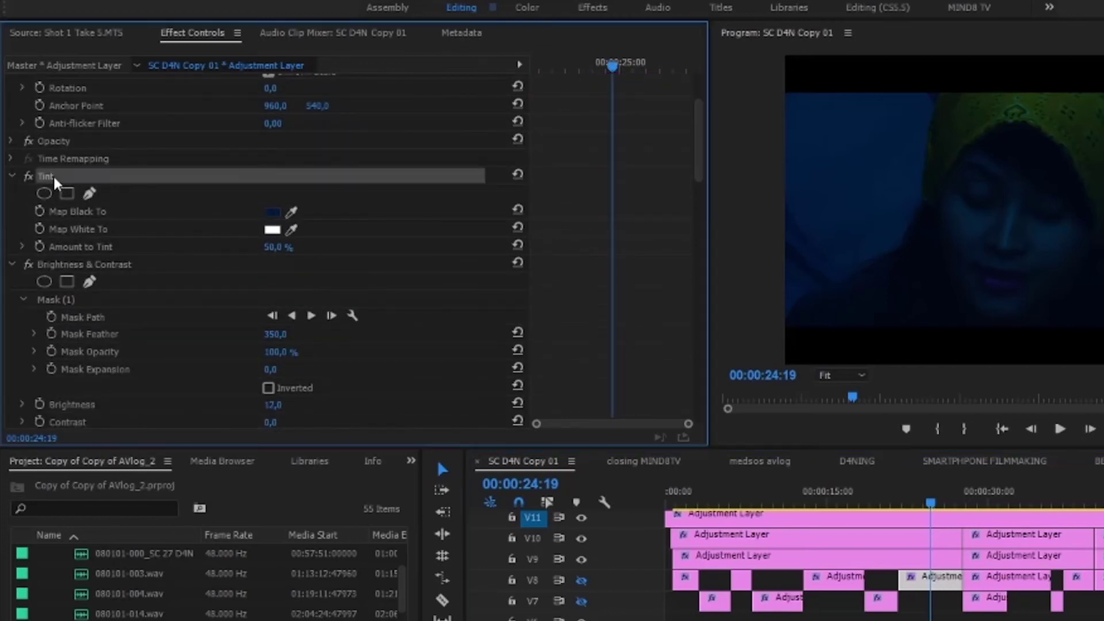
click(73, 265)
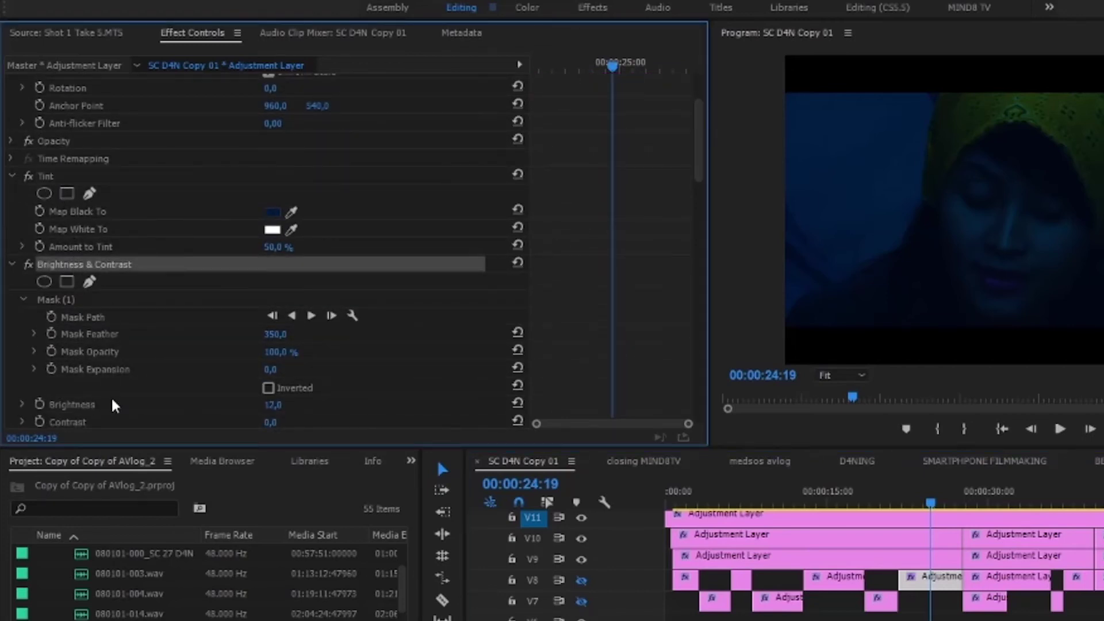
scroll(604, 289, down, 5)
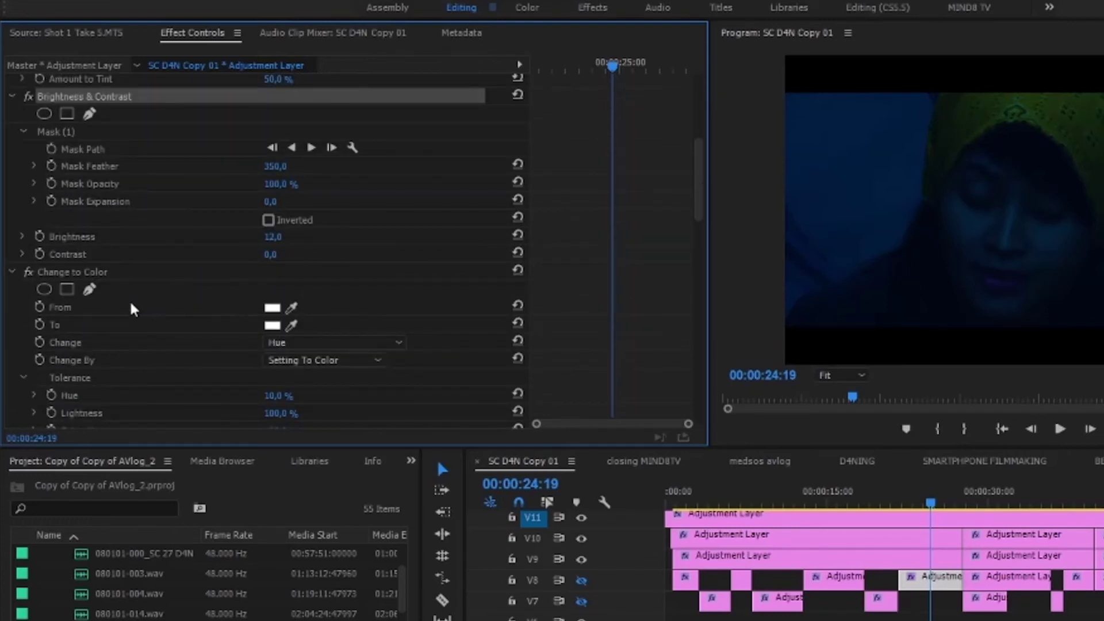
click(15, 268)
click(70, 290)
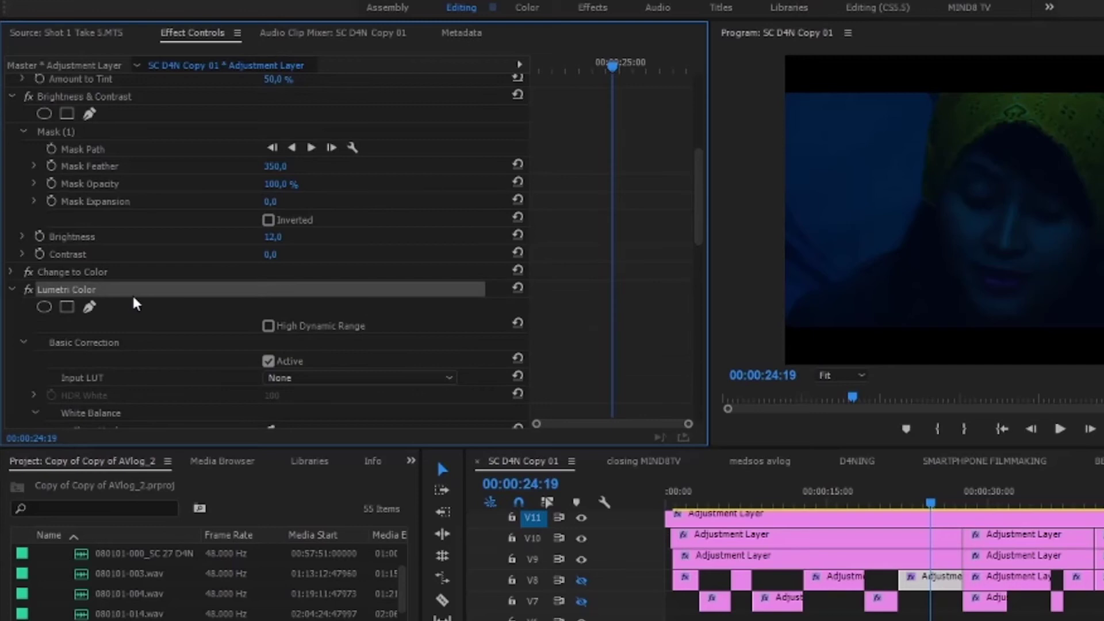
- Examine the V8 adjustment layer's Tint color mapping and show the Brightness & Contrast effect's elliptical mask in the preview
scroll(132, 293, up, 2)
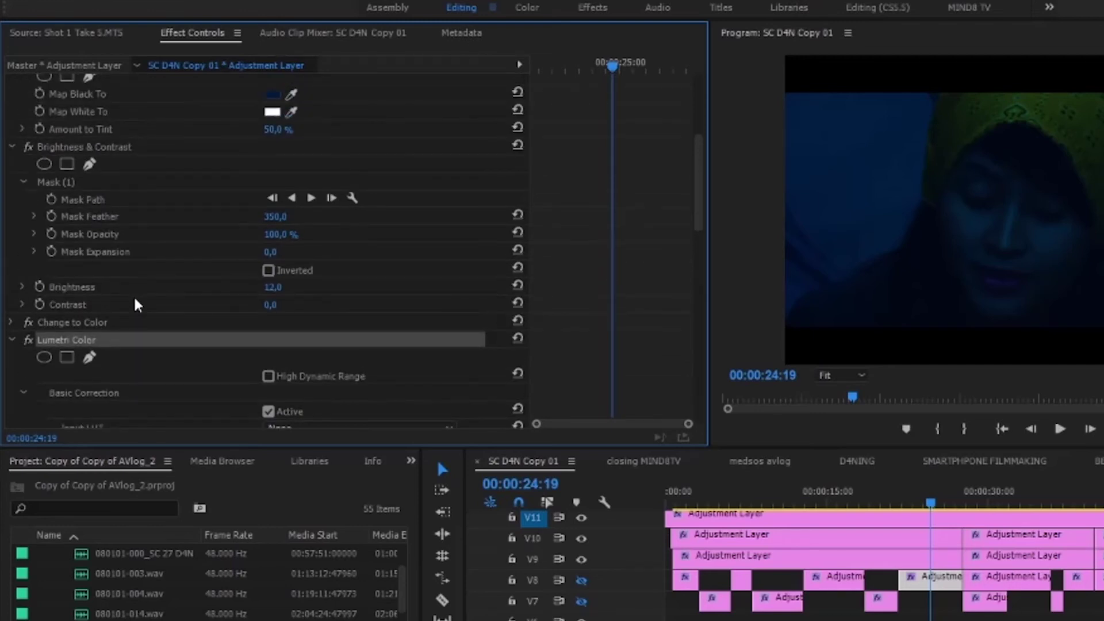
scroll(134, 295, up, 3)
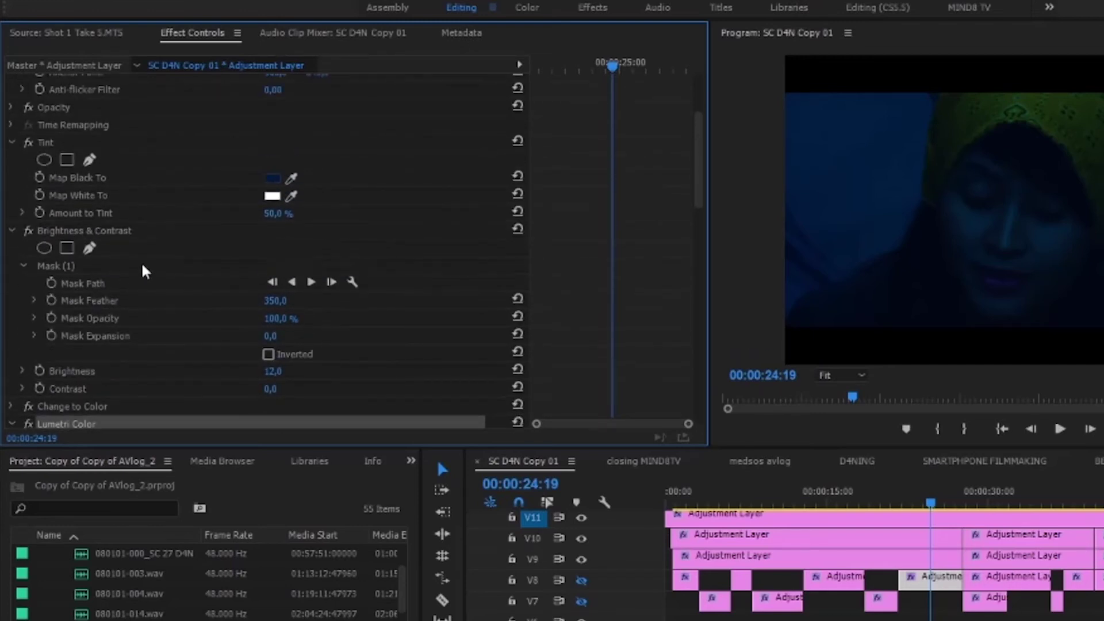
click(91, 180)
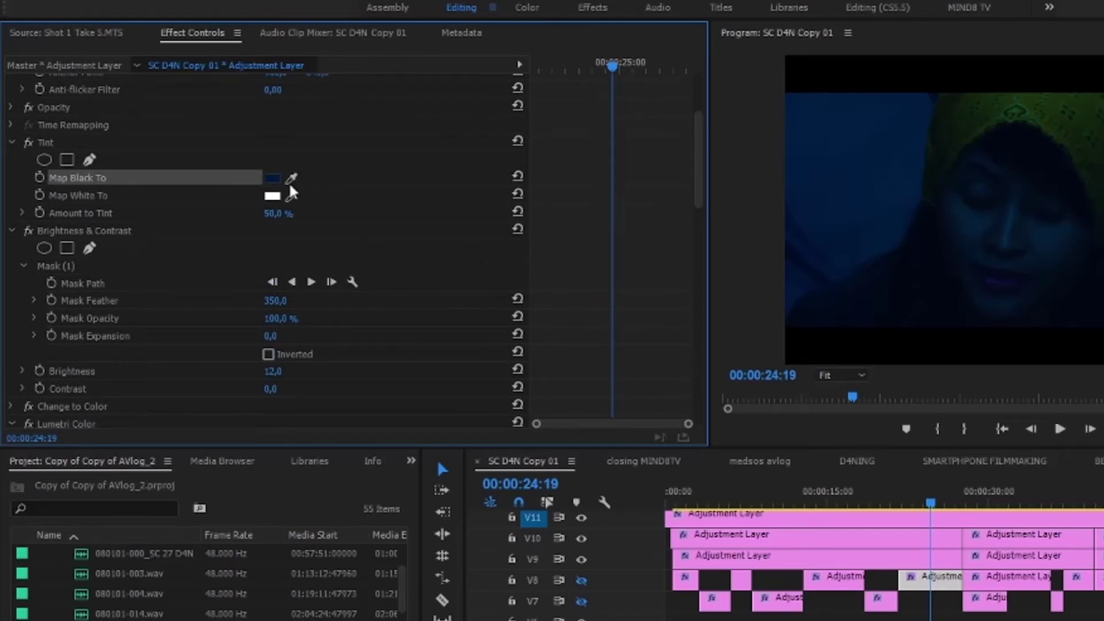
click(273, 179)
click(102, 202)
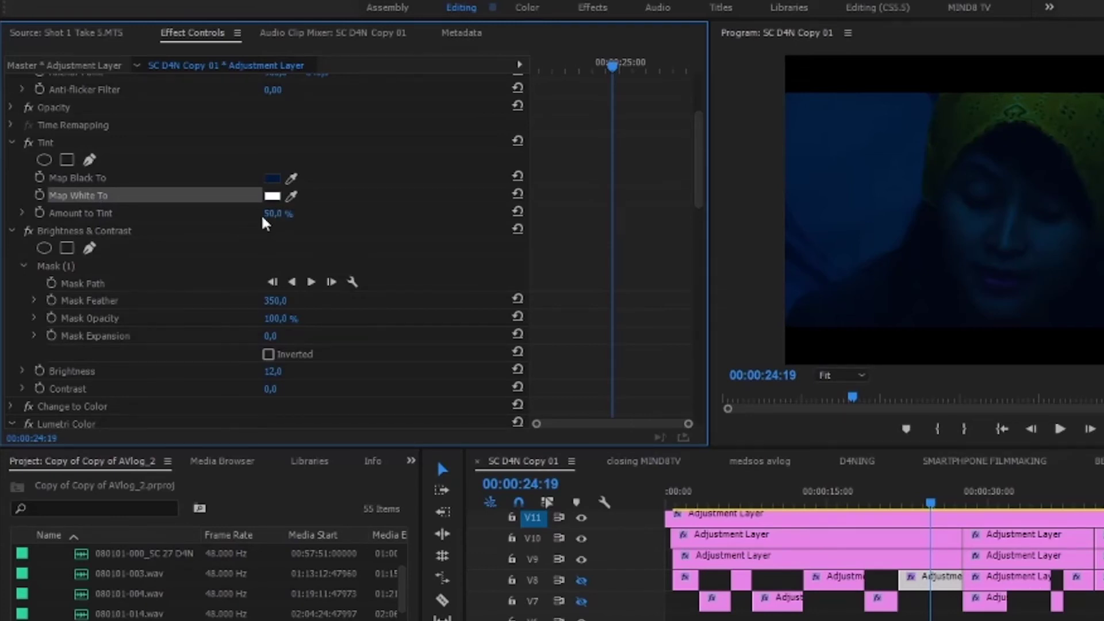
click(110, 232)
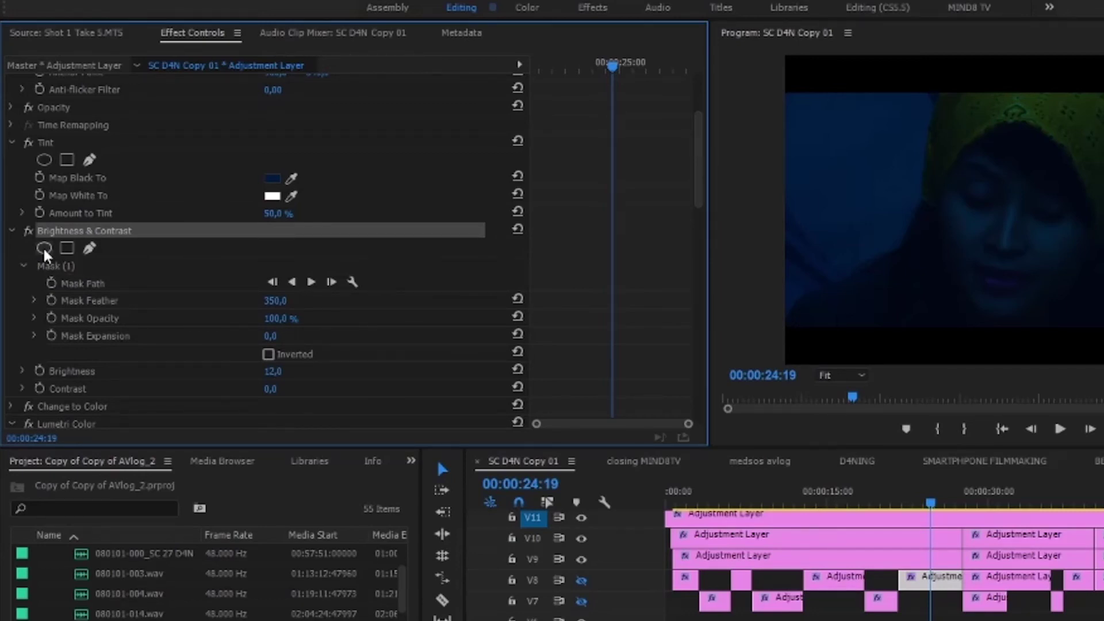
click(55, 264)
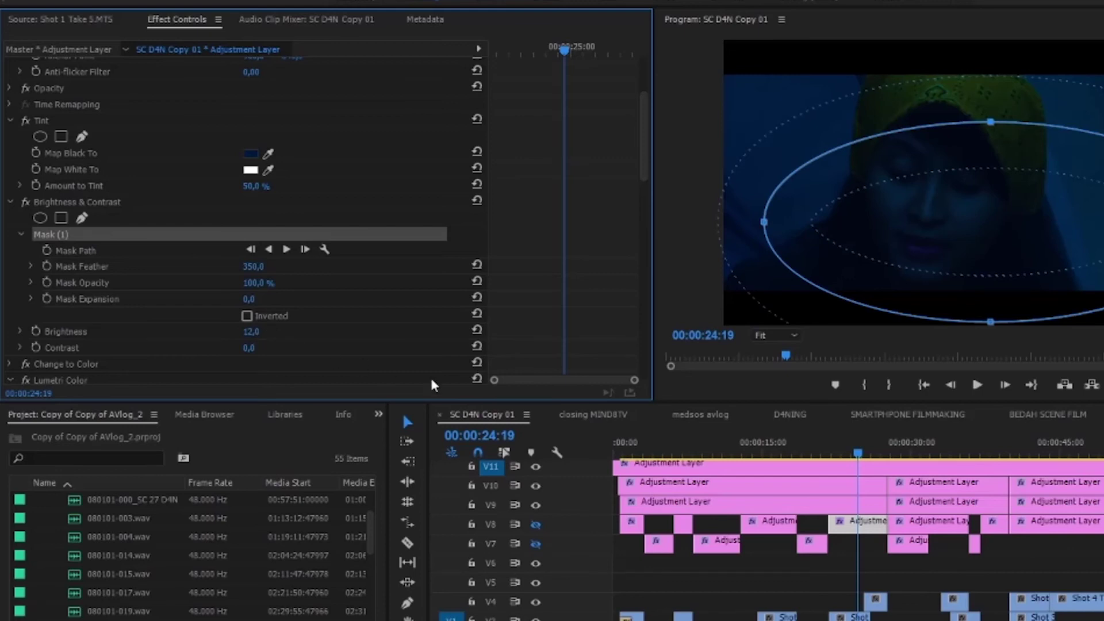
- Review the Lumetri Color effect's Basic Correction and Creative settings, selecting the Saturation parameter under the Creative adjustments
scroll(609, 241, down, 10)
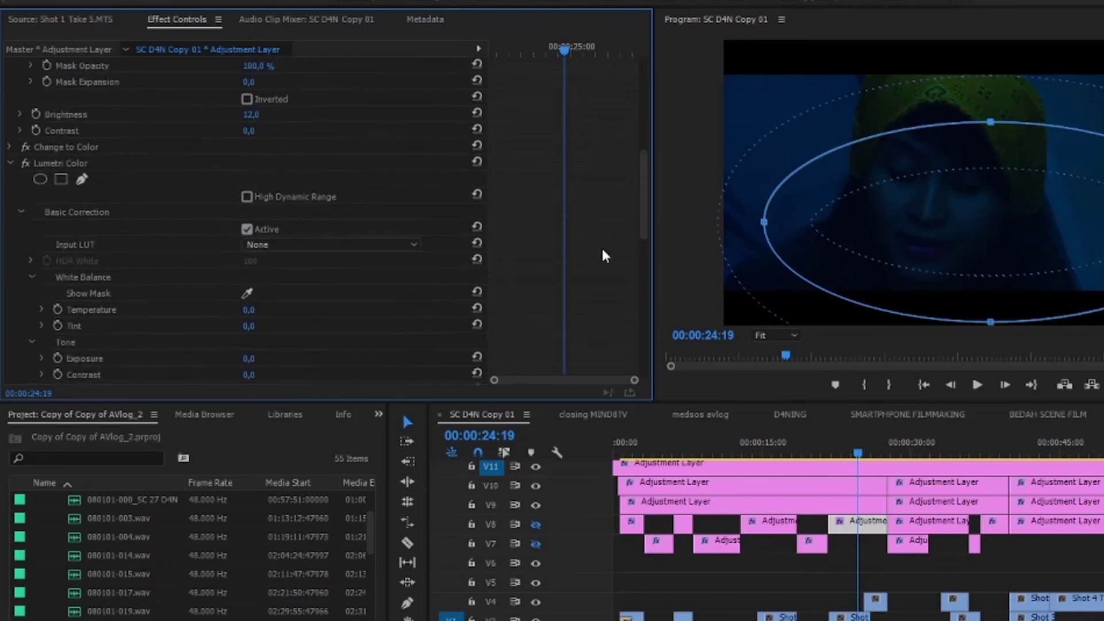
scroll(605, 256, down, 1)
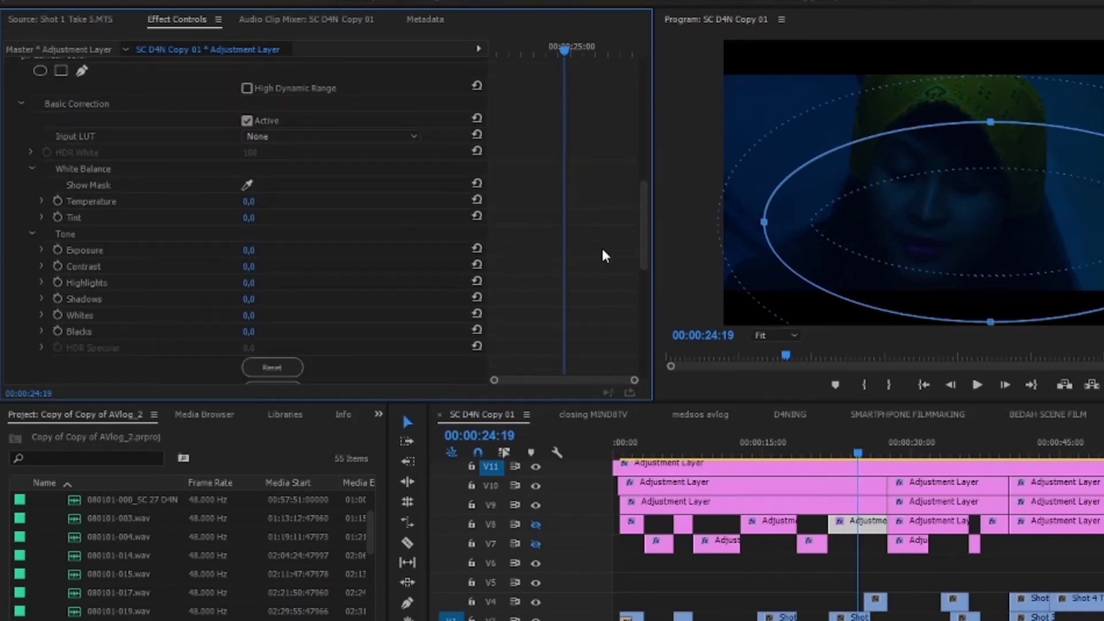
scroll(604, 256, down, 9)
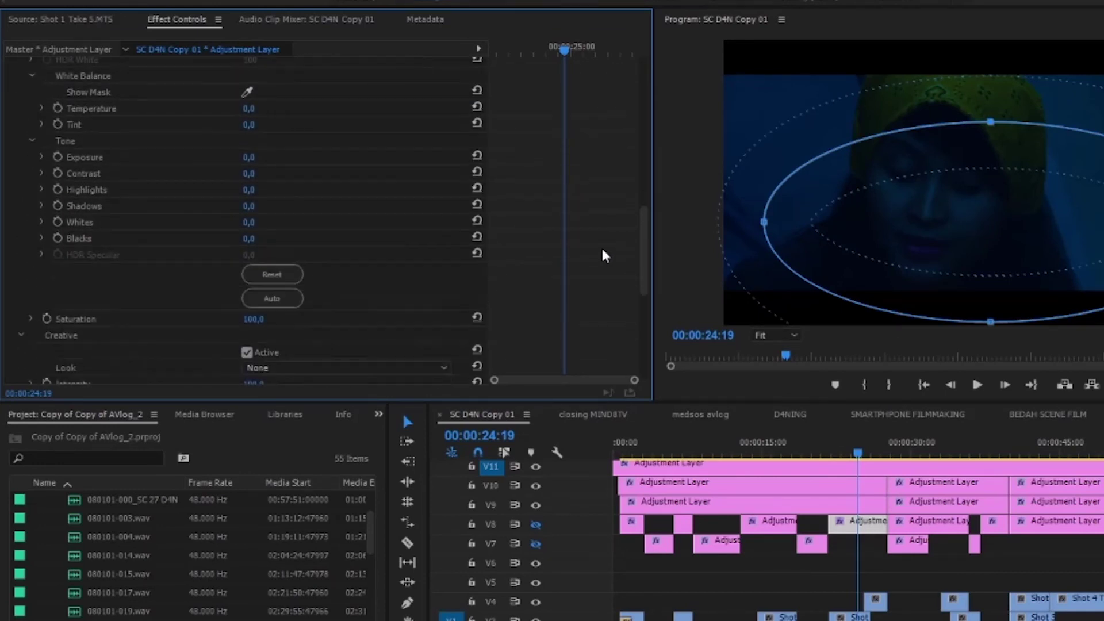
scroll(605, 255, down, 2)
scroll(604, 254, down, 3)
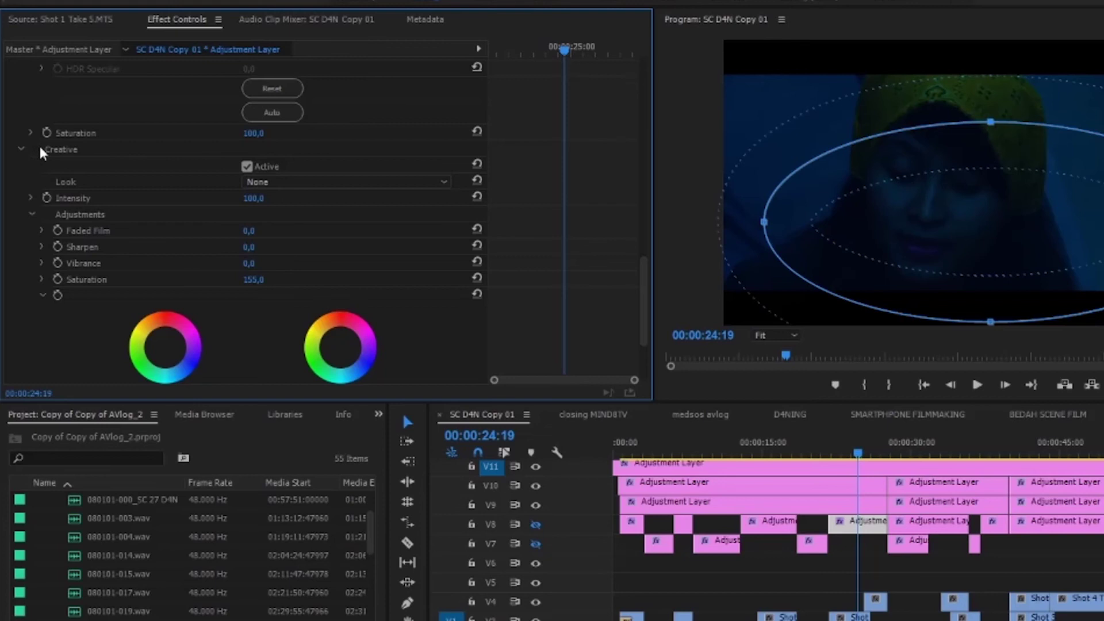
click(206, 280)
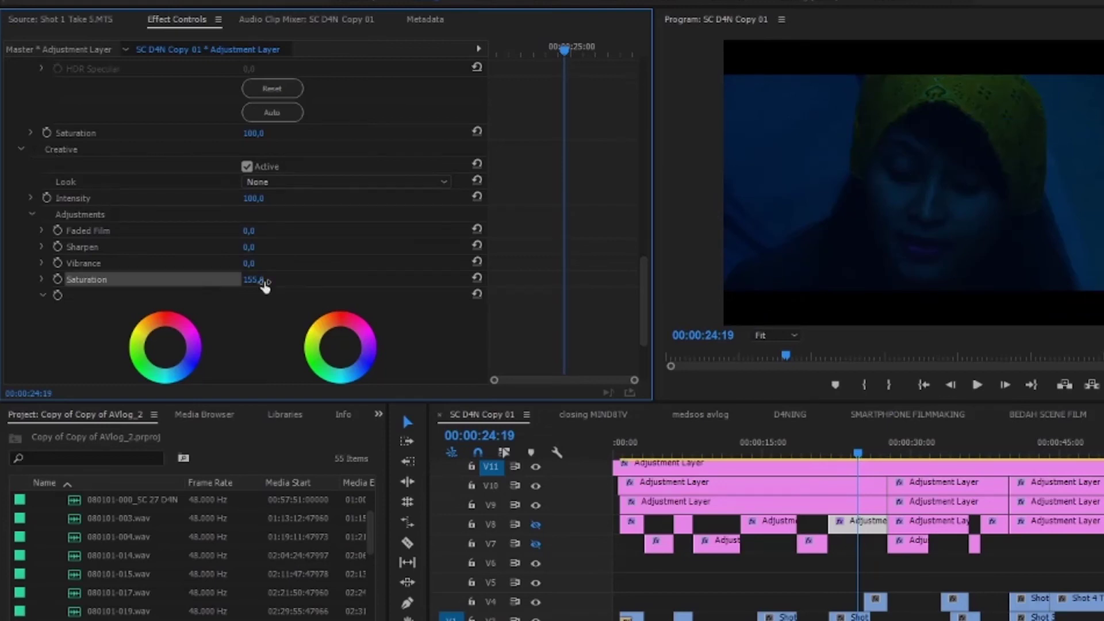
click(256, 280)
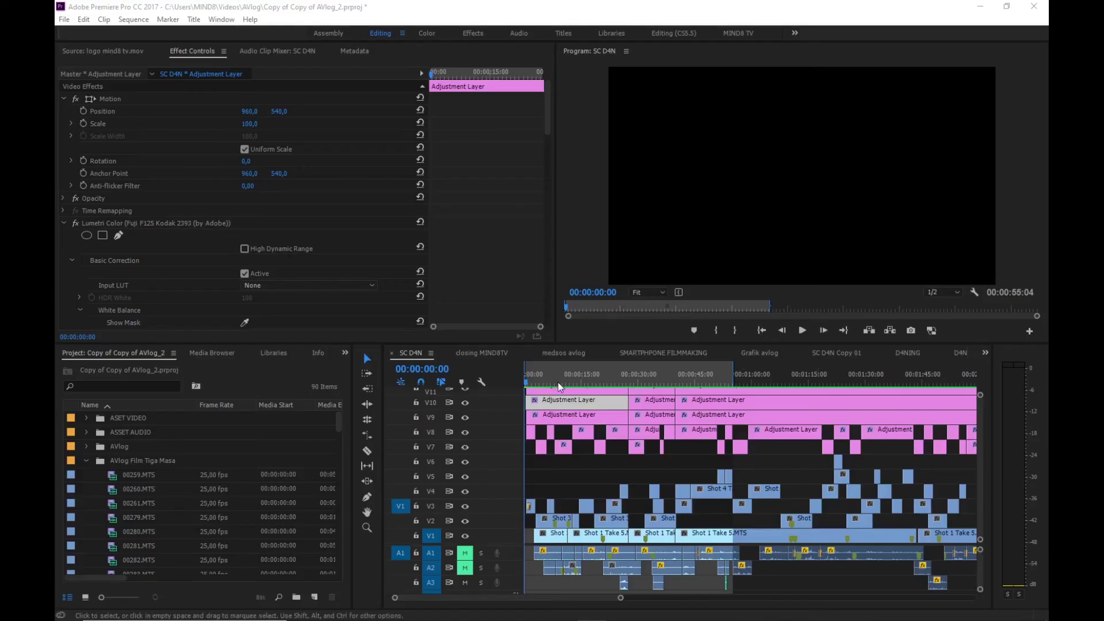
- Play the SC D4N sequence from 00:00:00:00 to preview the graded scene
click(526, 384)
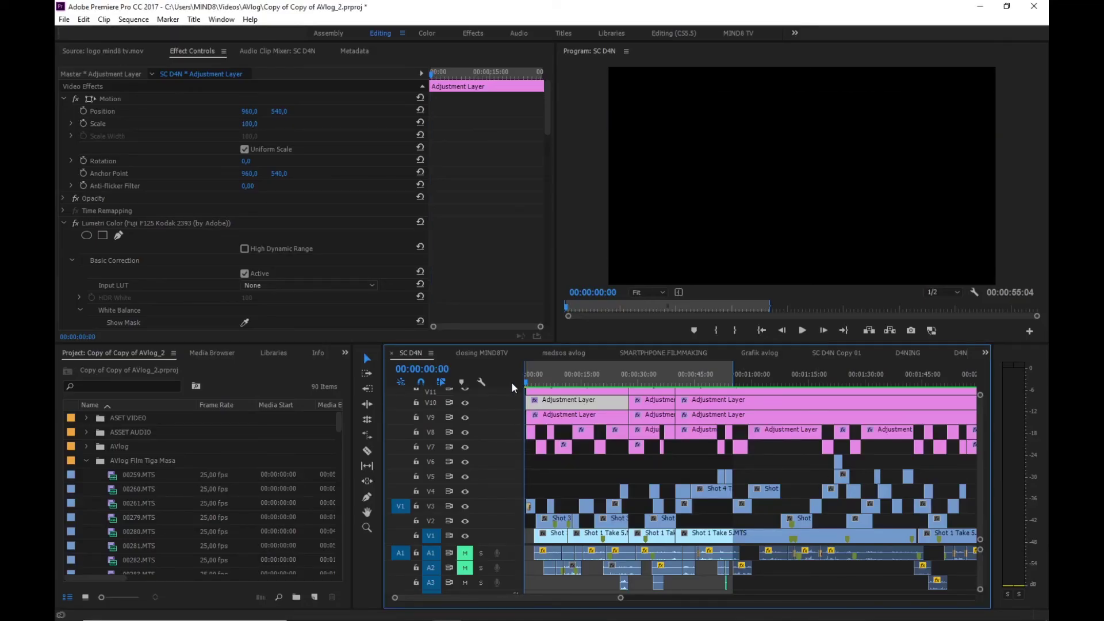
key(space)
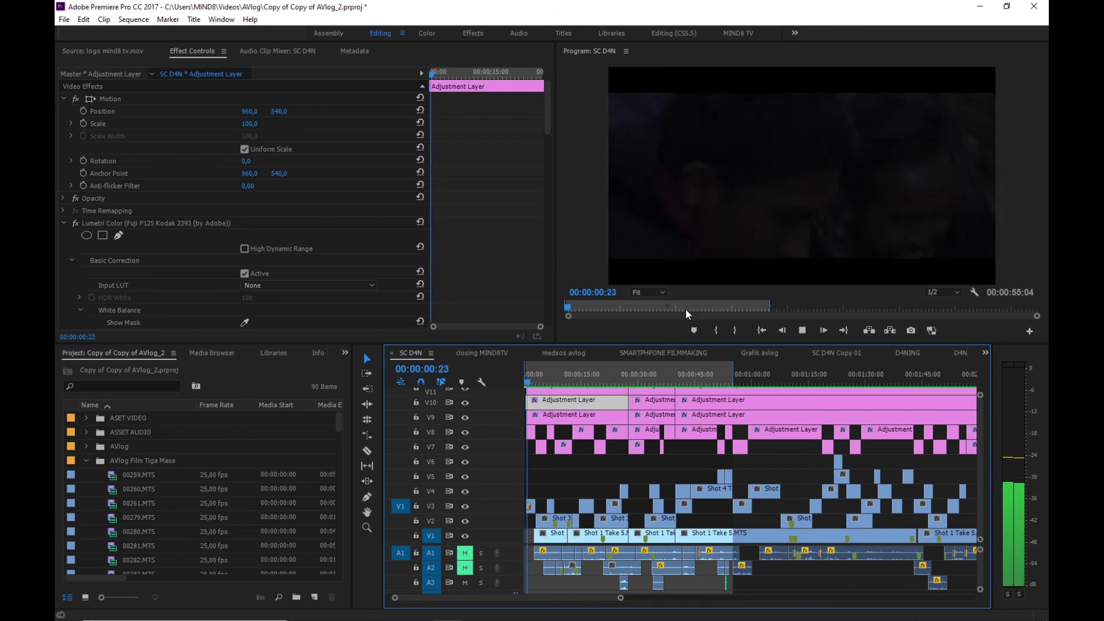